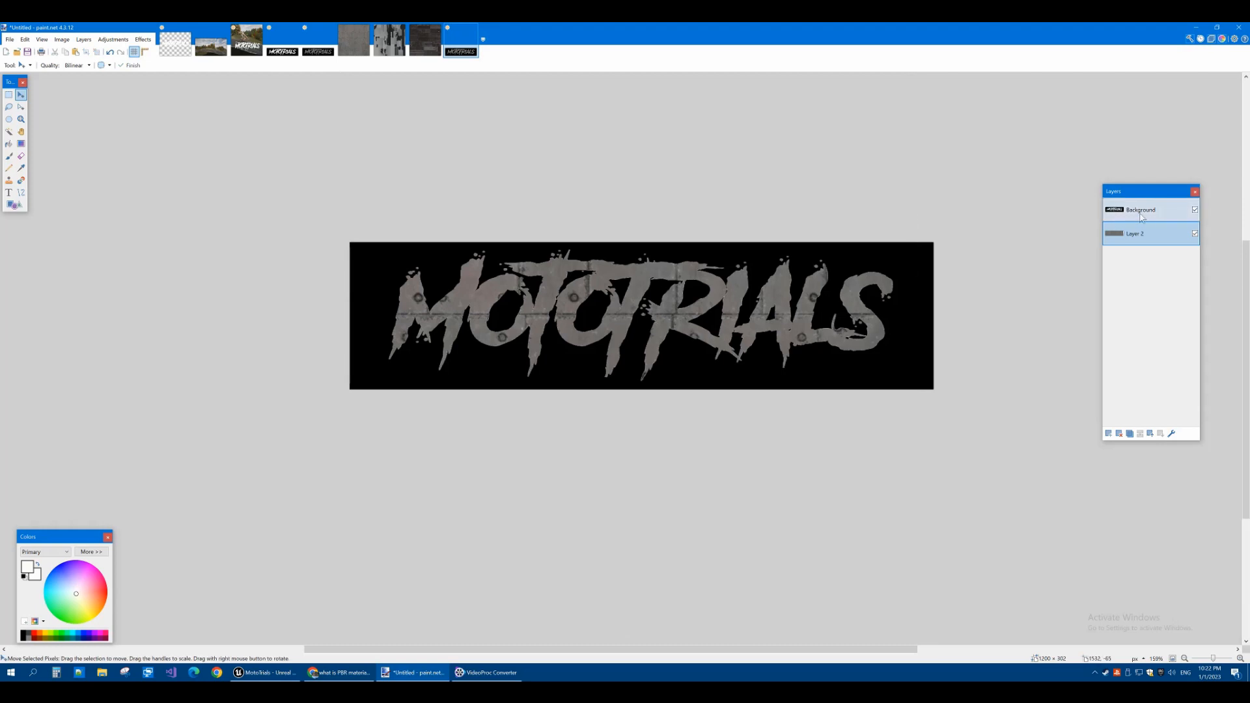
Step: Merge the Background layer down into Layer 2 and remove the black area around the MOTOTRIALS lettering with the Magic Wand
click(1143, 211)
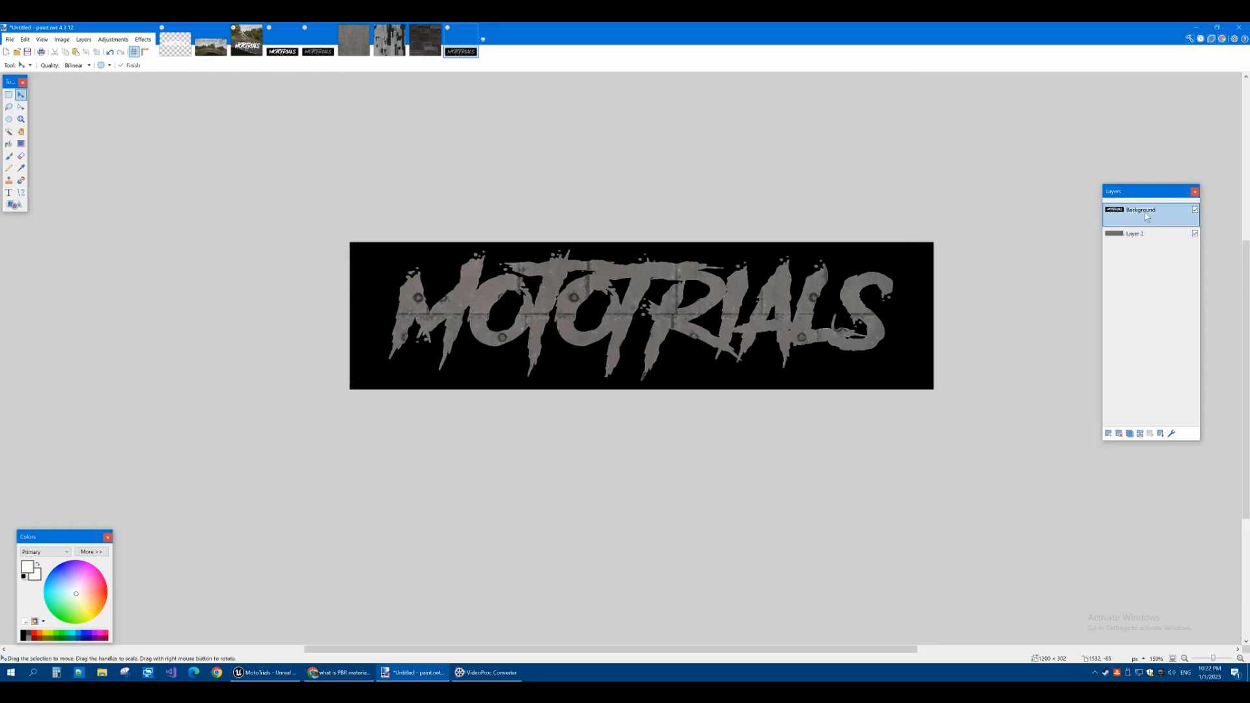
click(1140, 435)
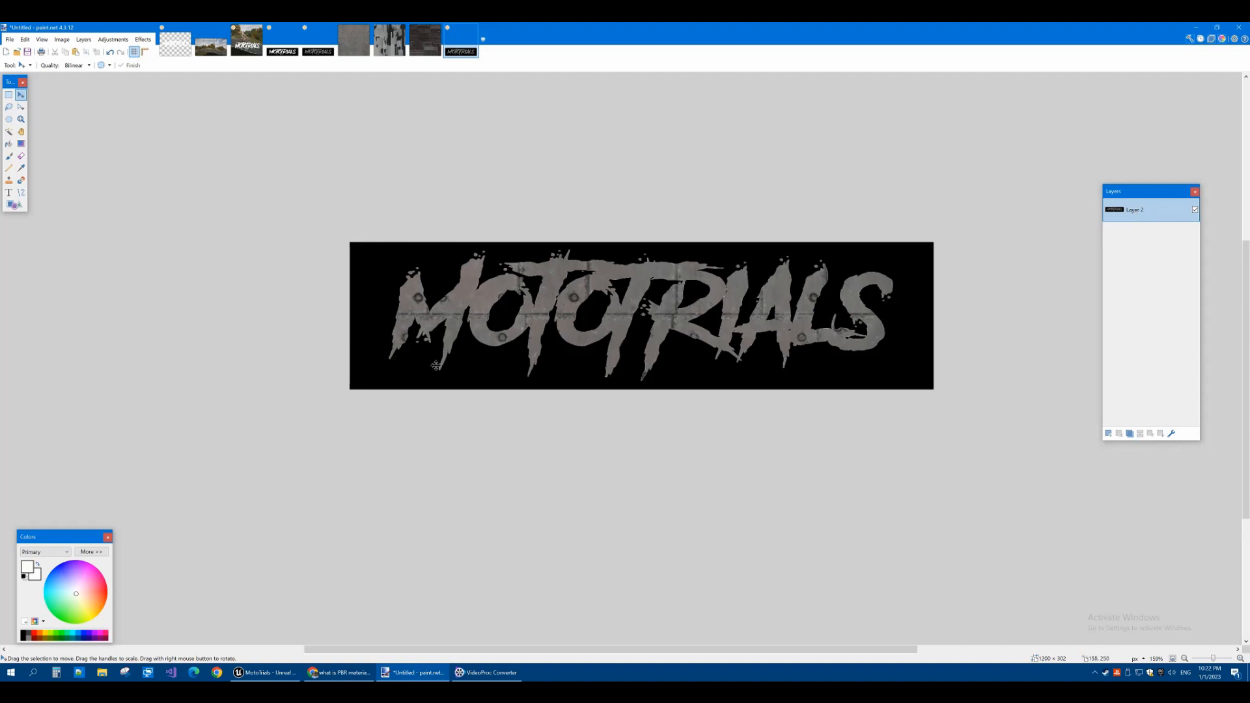
click(9, 131)
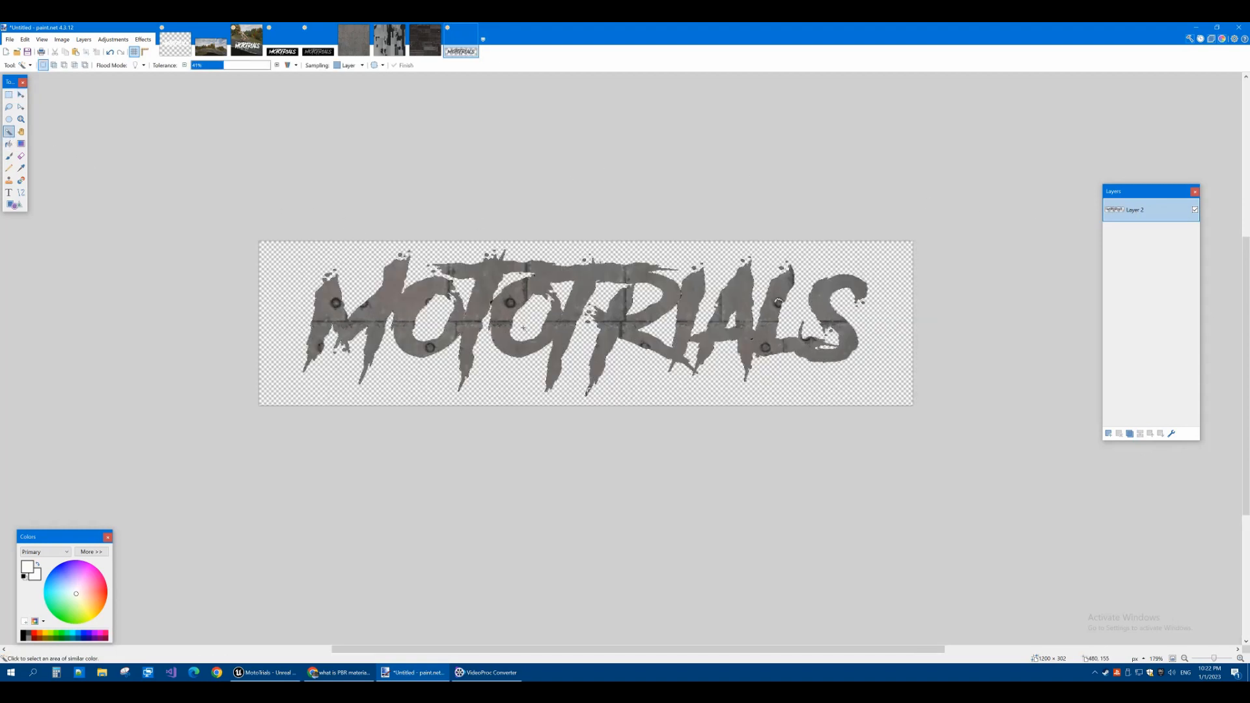
Step: Save the transparent logo to the Desktop as a PNG named MotoTrialsLogoTest1, keeping the 32-bit depth
click(10, 40)
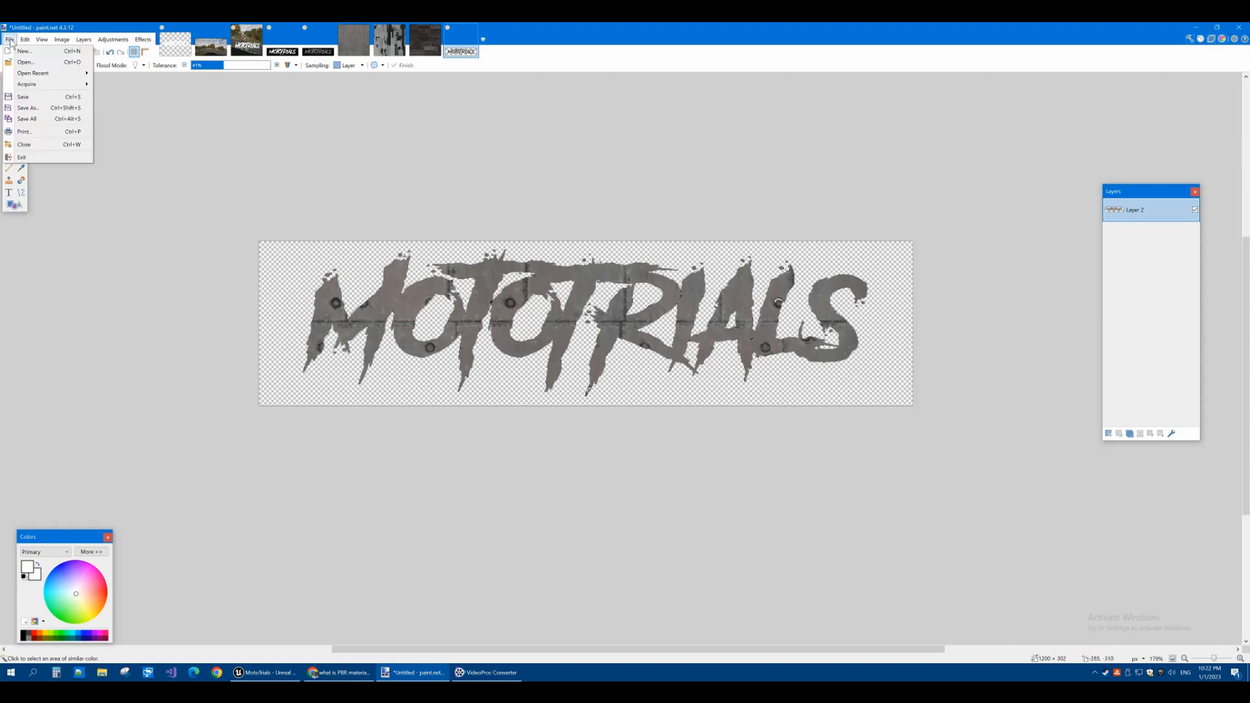
click(34, 107)
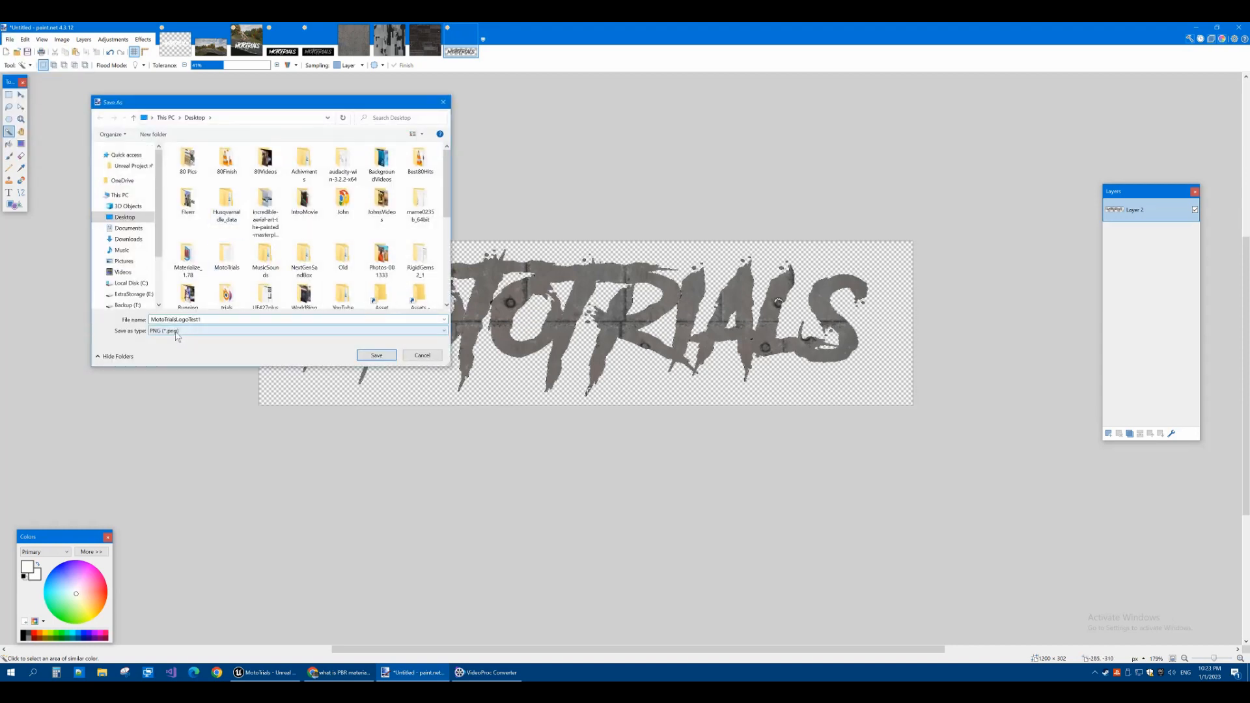
click(372, 355)
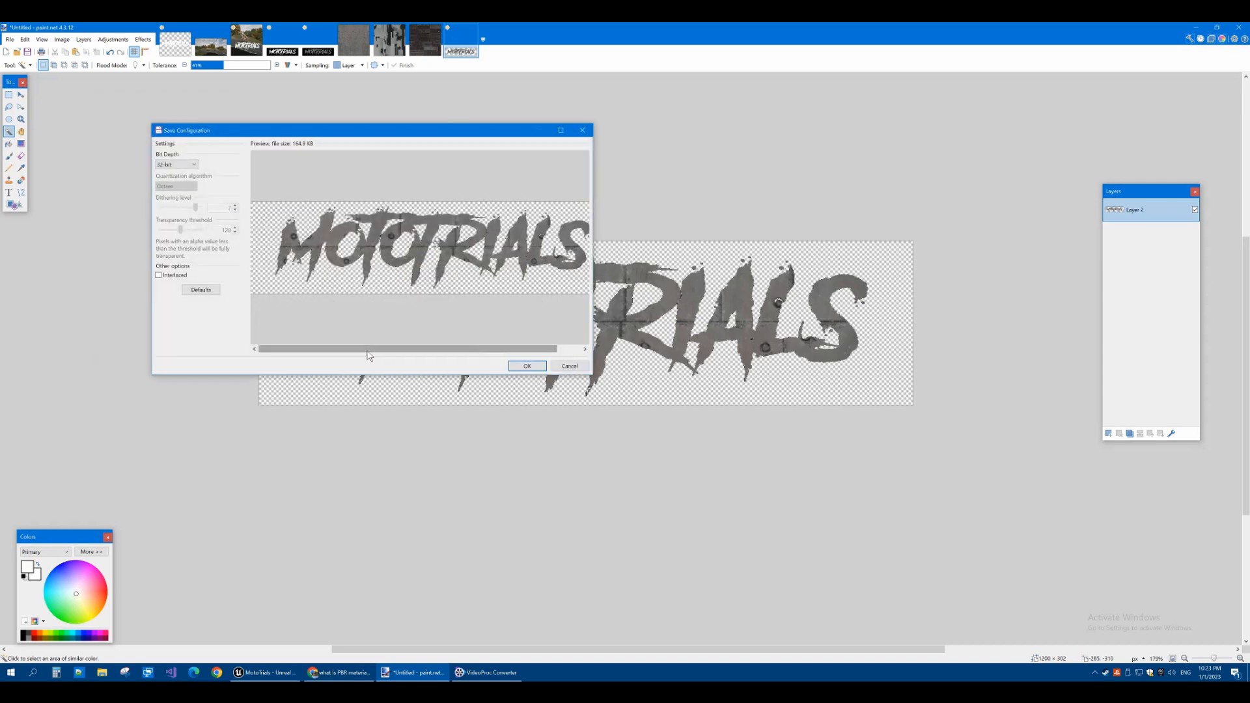
click(527, 367)
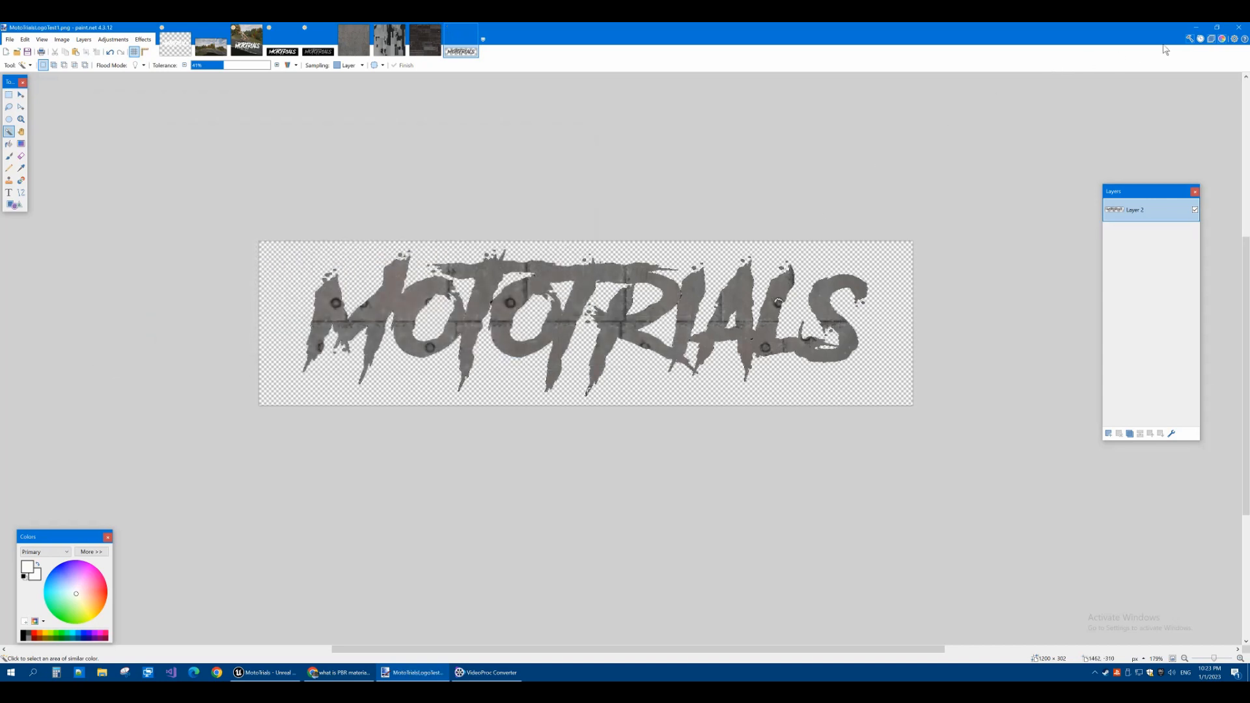
Step: Minimize the image editor, launch Materialize from the desktop and maximize its window
click(1196, 28)
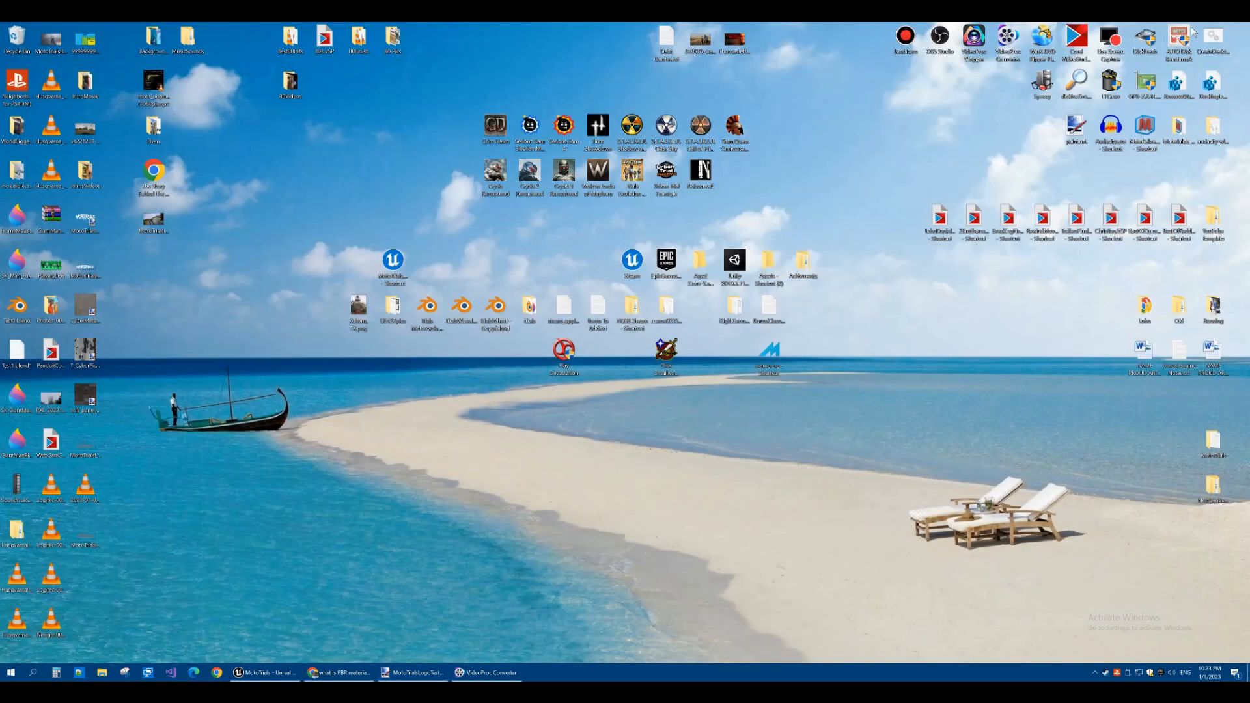
double_click(1147, 134)
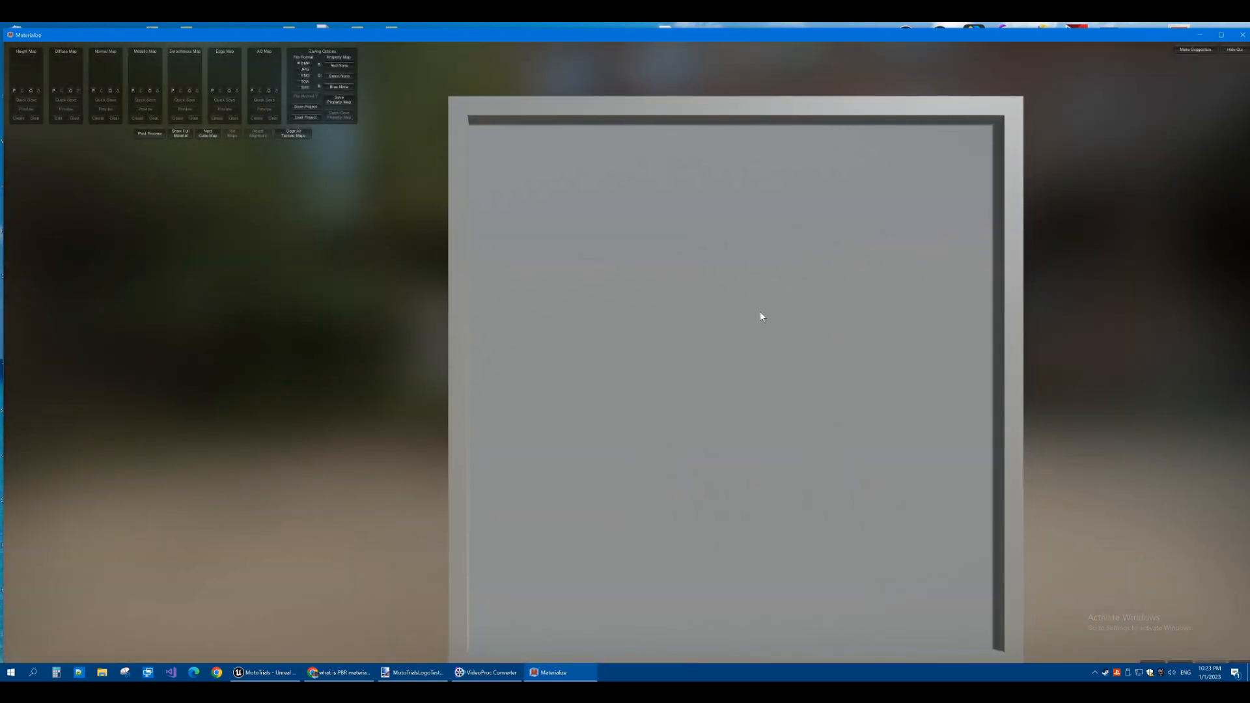
click(1222, 36)
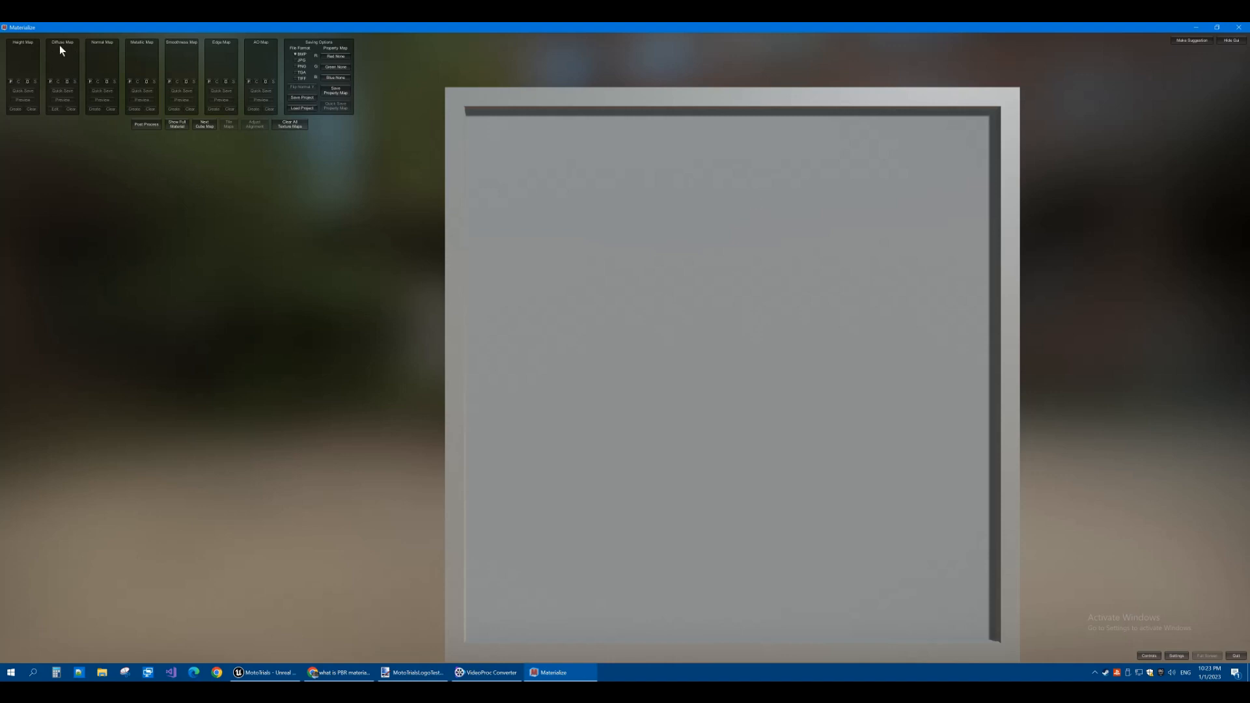
Step: Load MotoTrialsLogoTest1.png from the Desktop as the diffuse map
click(67, 82)
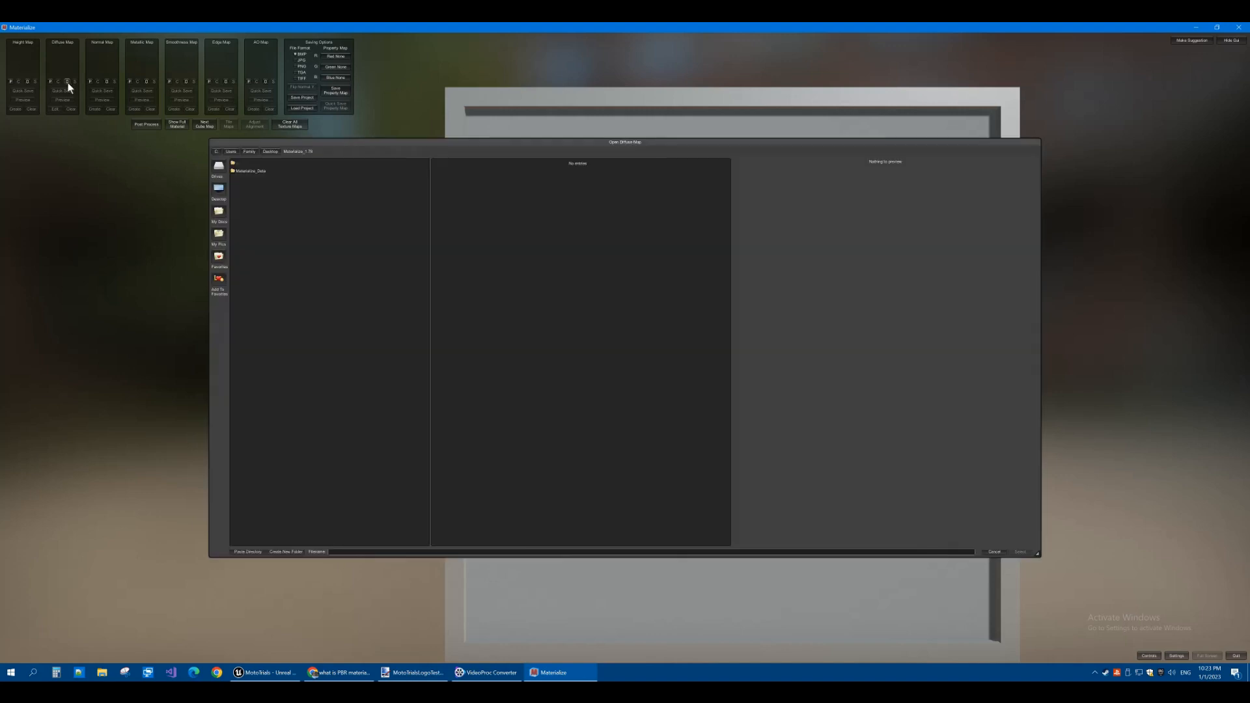
click(220, 194)
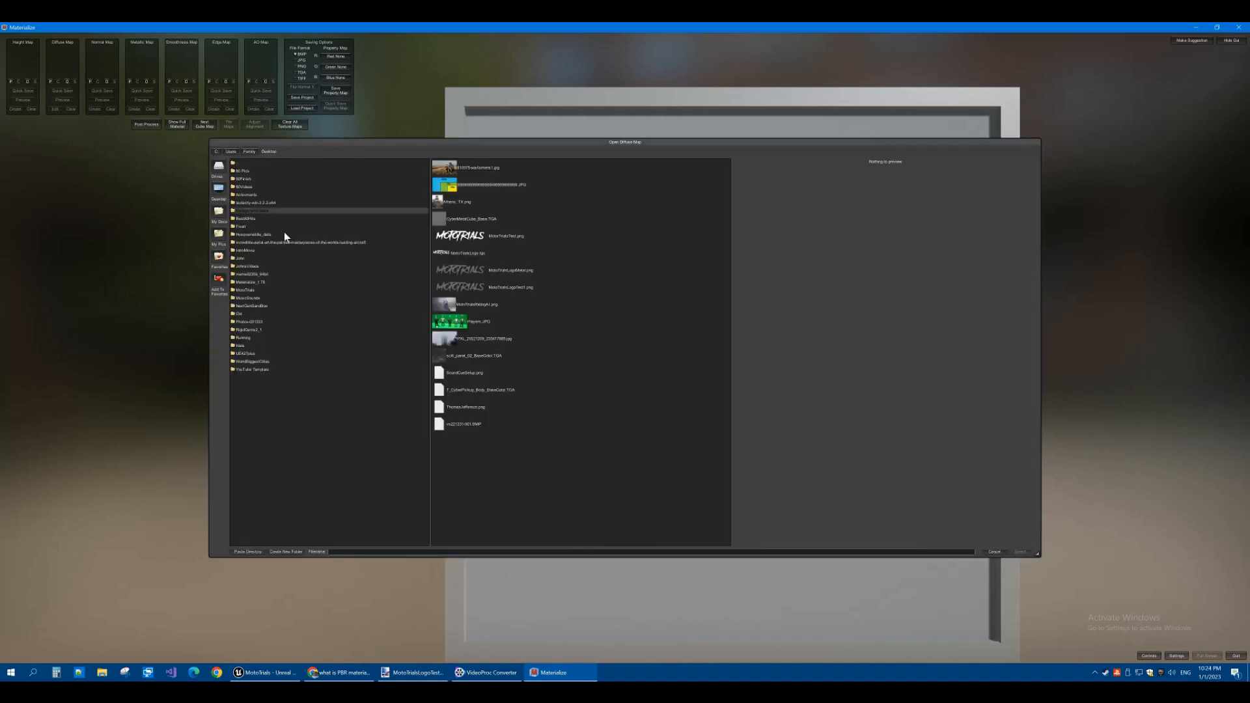
click(506, 287)
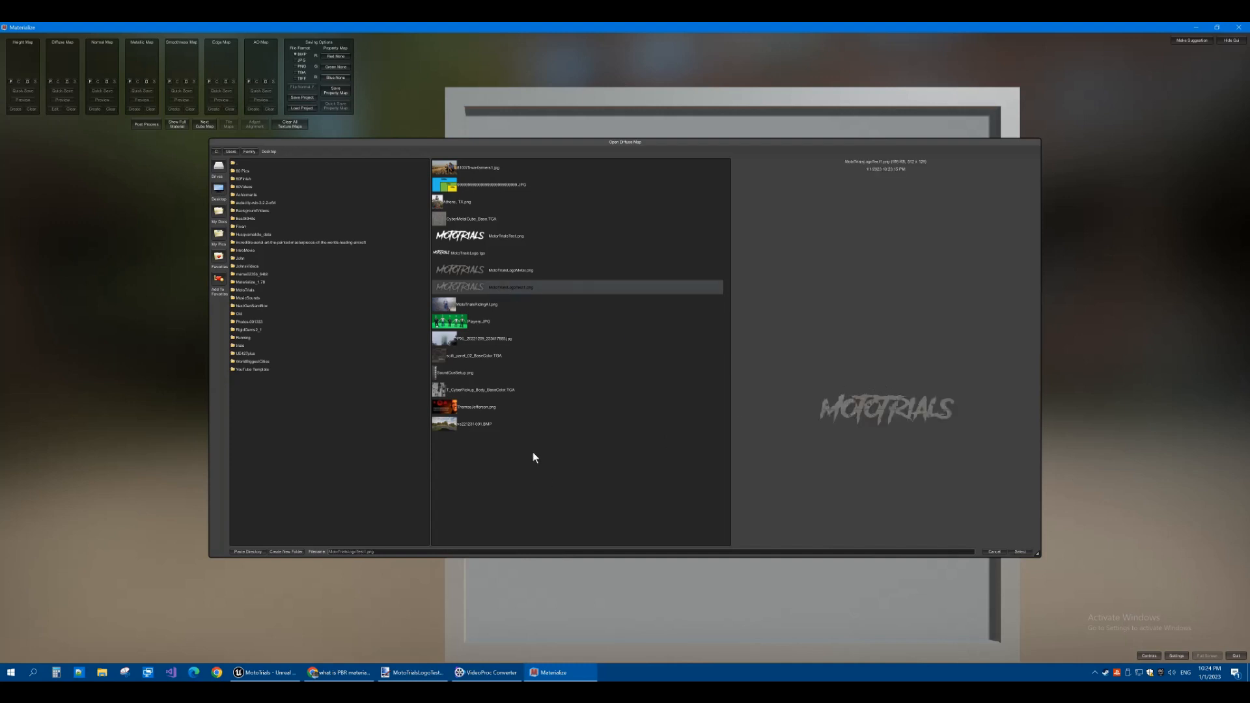
double_click(506, 287)
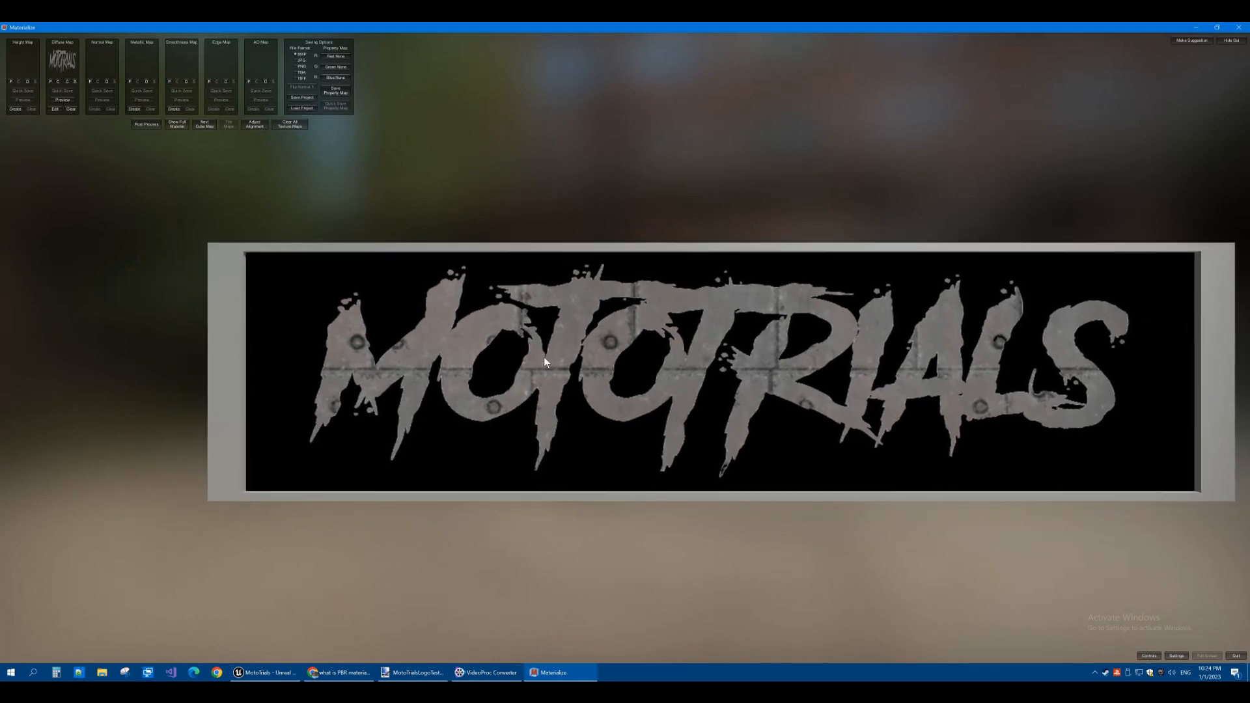
Step: Generate a height map from the original diffuse with the default settings and set it as the height map
right_drag(545, 358, 486, 331)
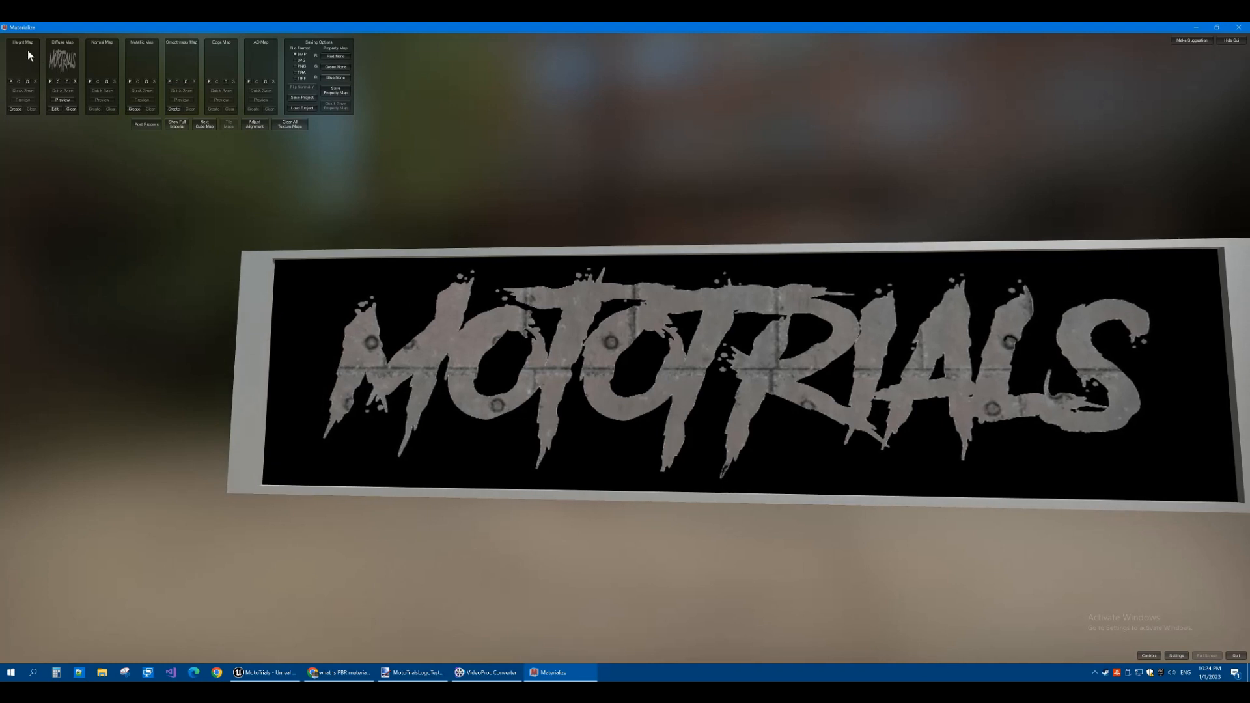
click(15, 109)
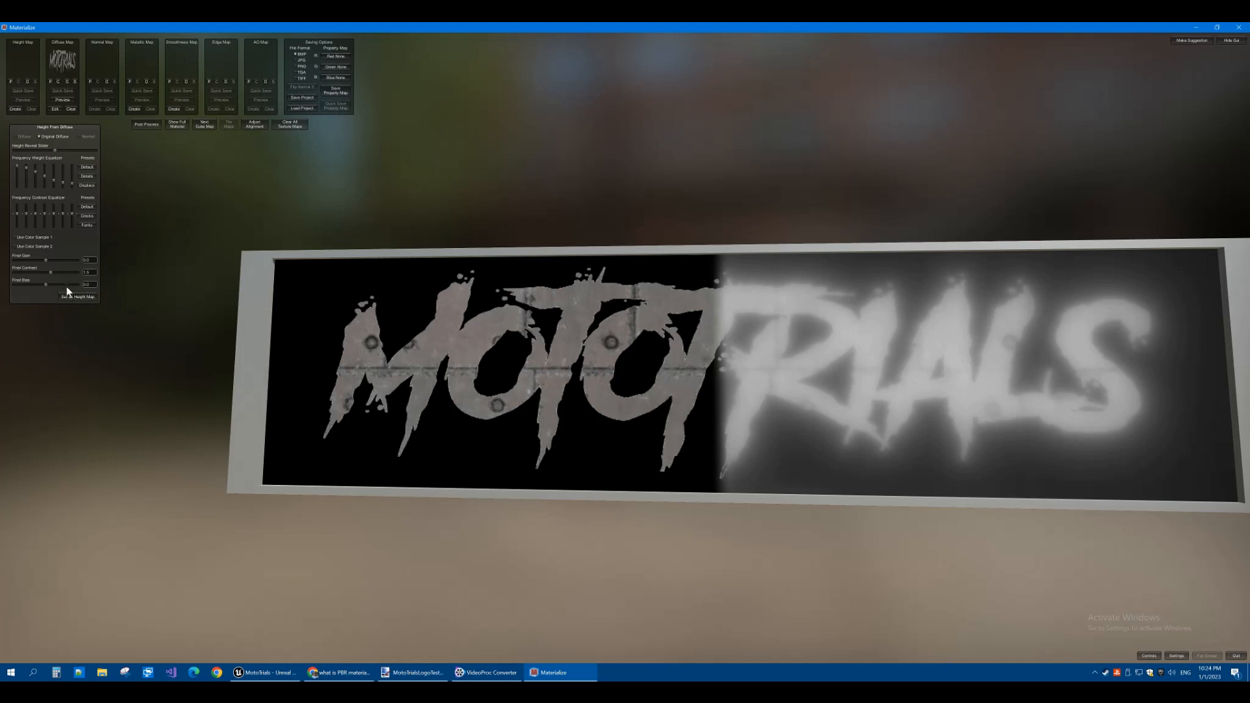
click(79, 297)
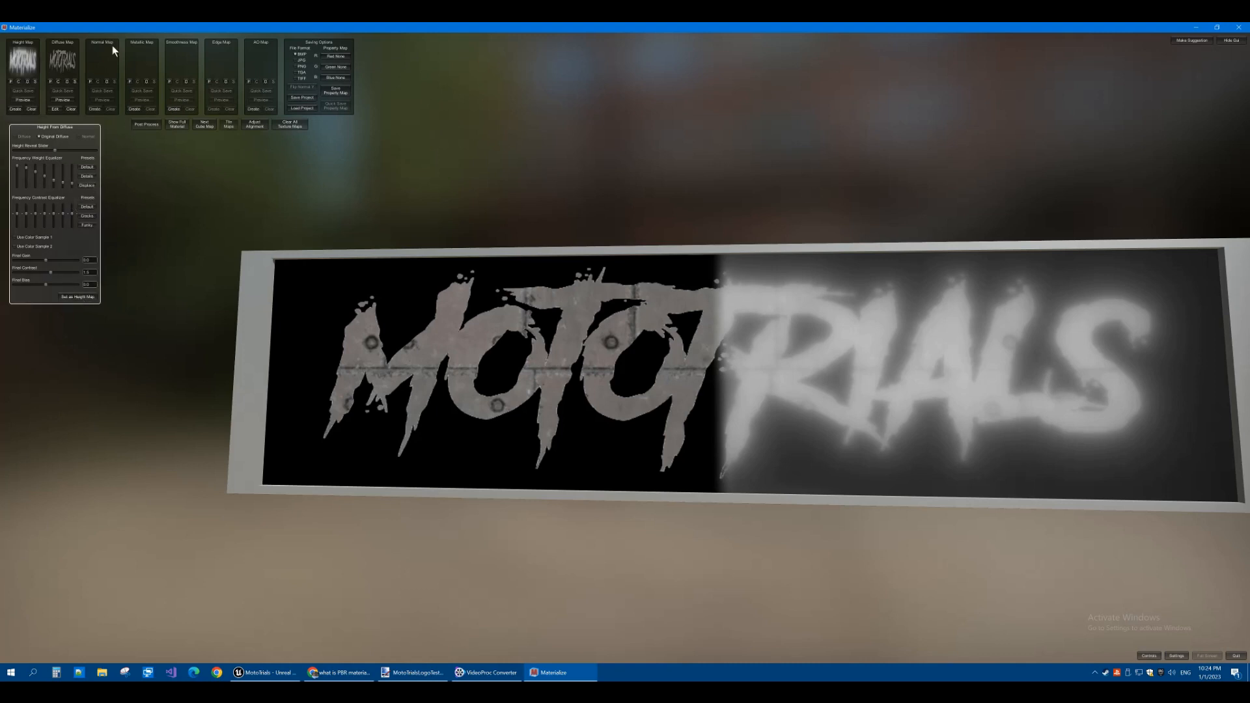
Step: Generate a normal map from the height map, set it as the normal map, and preview the full material
click(93, 108)
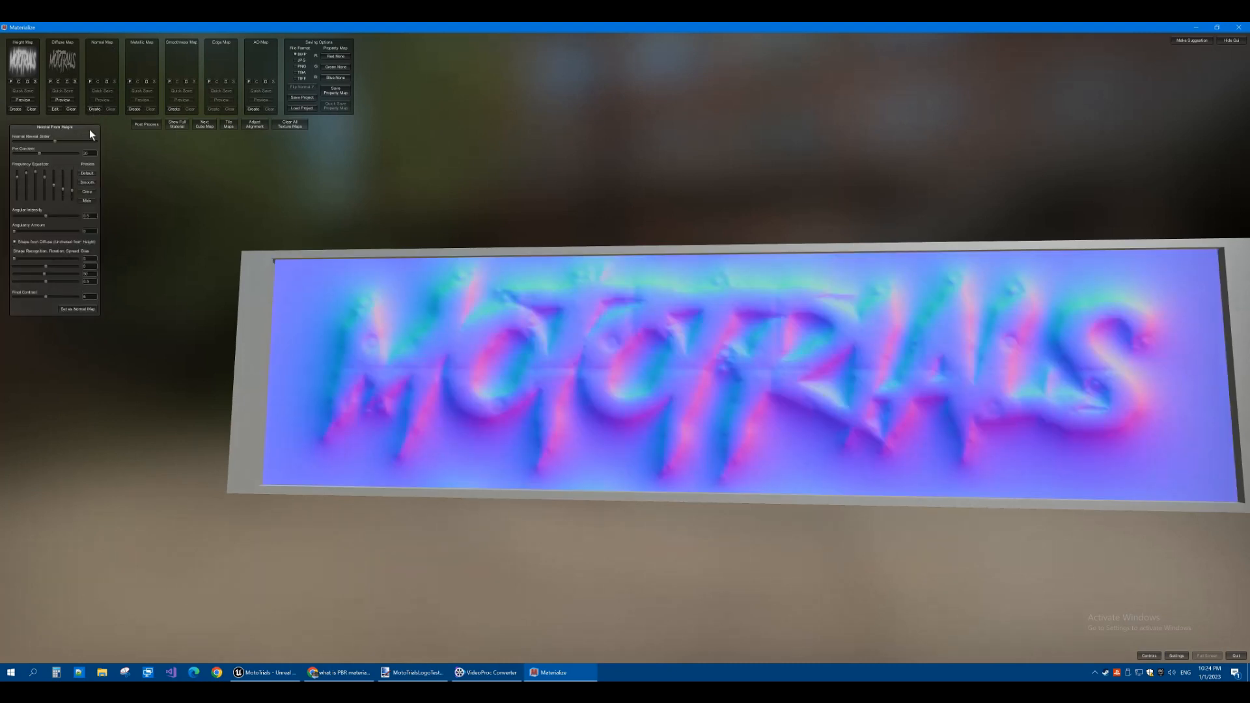
click(75, 307)
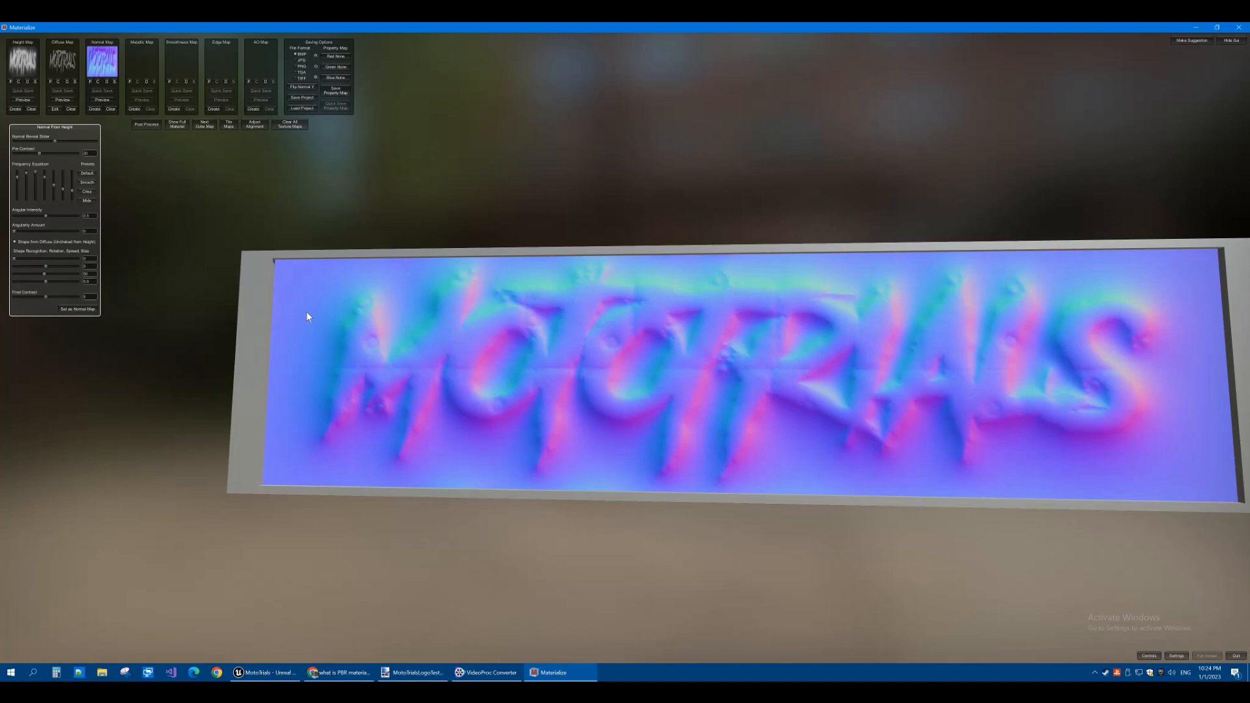
mouse_move(308, 314)
right_down()
mouse_move(293, 294)
mouse_move(307, 298)
right_up()
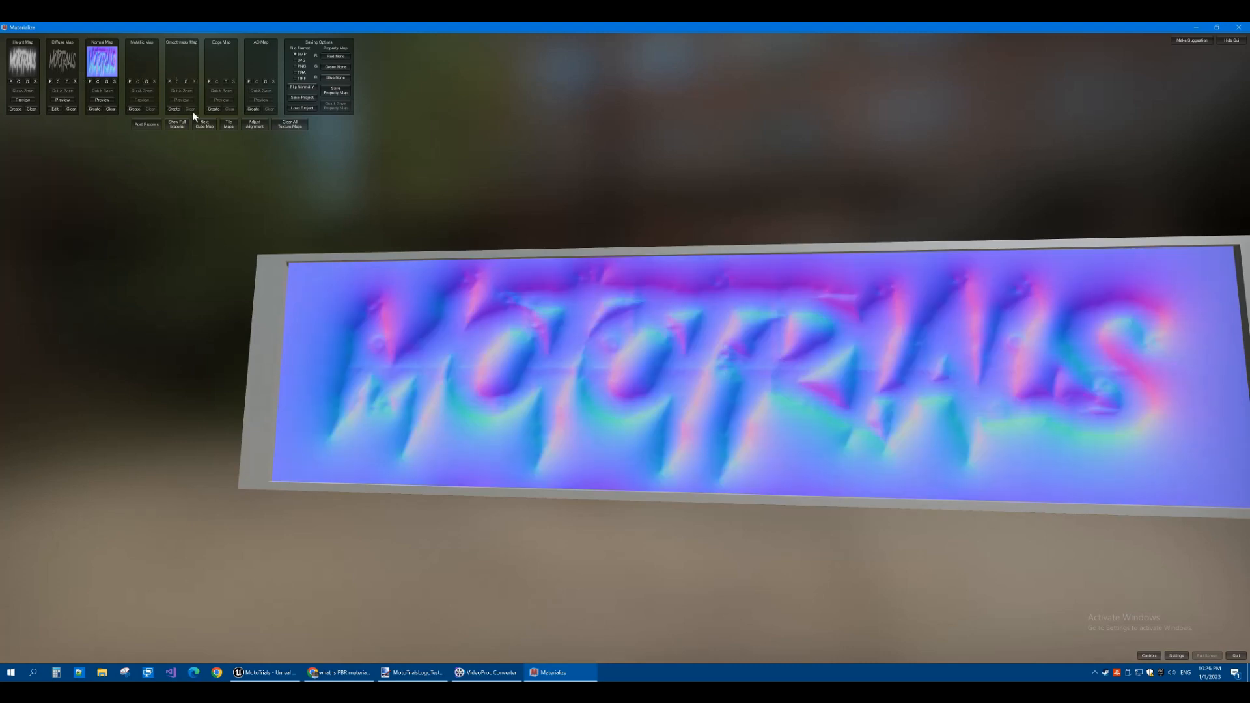
mouse_move(420, 295)
mouse_down()
mouse_move(382, 282)
mouse_move(436, 287)
mouse_move(417, 287)
mouse_up()
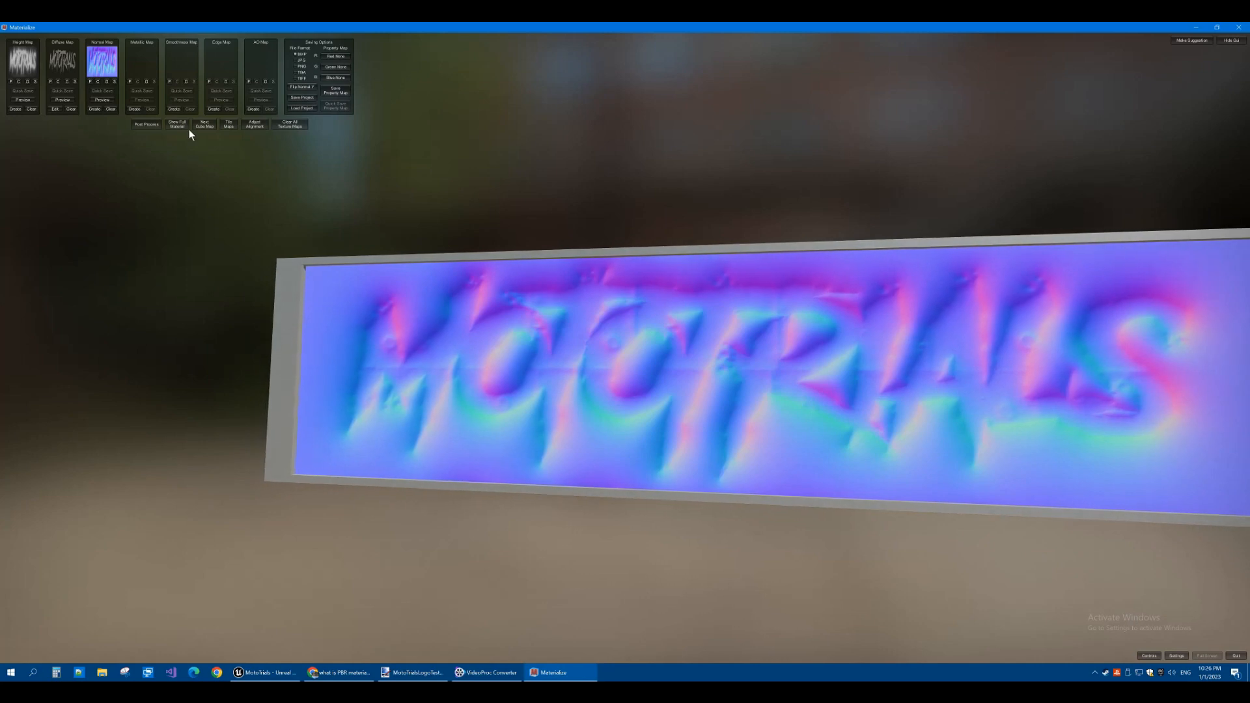
click(177, 124)
drag(423, 260, 508, 310)
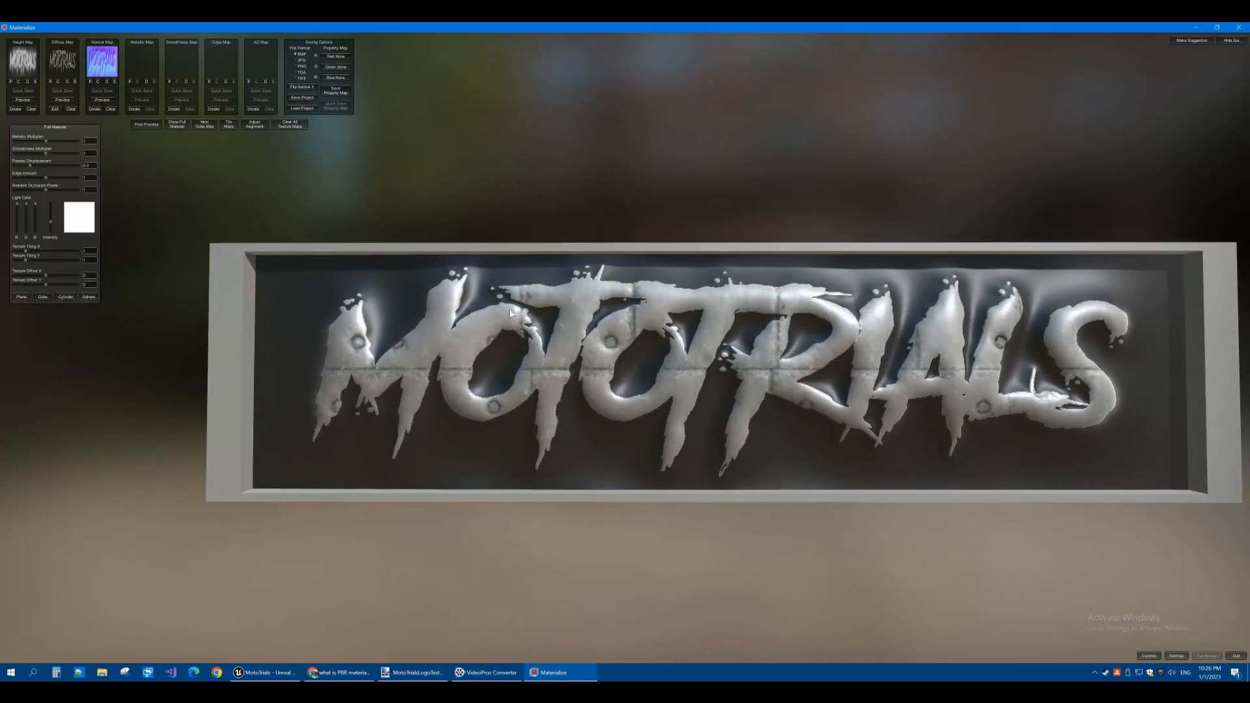
Step: Generate a metallic map from the original diffuse, set it as the metallic map, and preview the full material
click(133, 108)
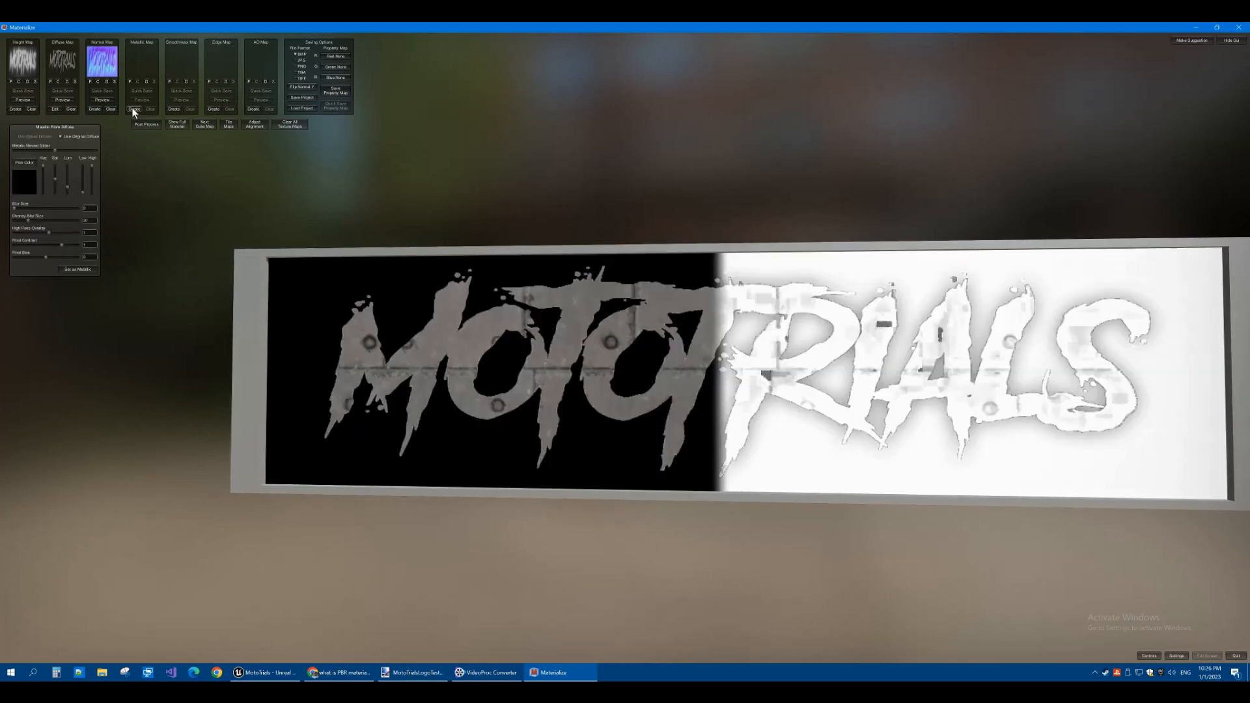
click(76, 269)
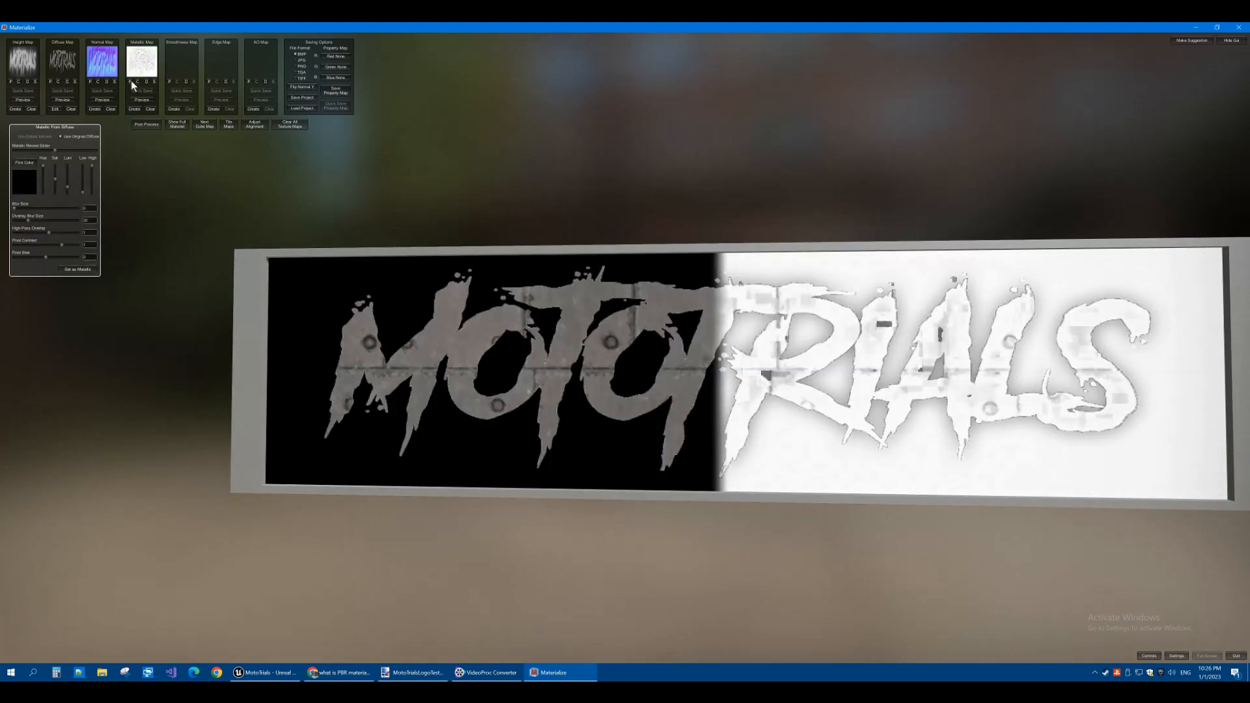
click(176, 126)
mouse_move(443, 308)
right_down()
mouse_move(432, 276)
mouse_move(447, 291)
mouse_move(430, 309)
right_up()
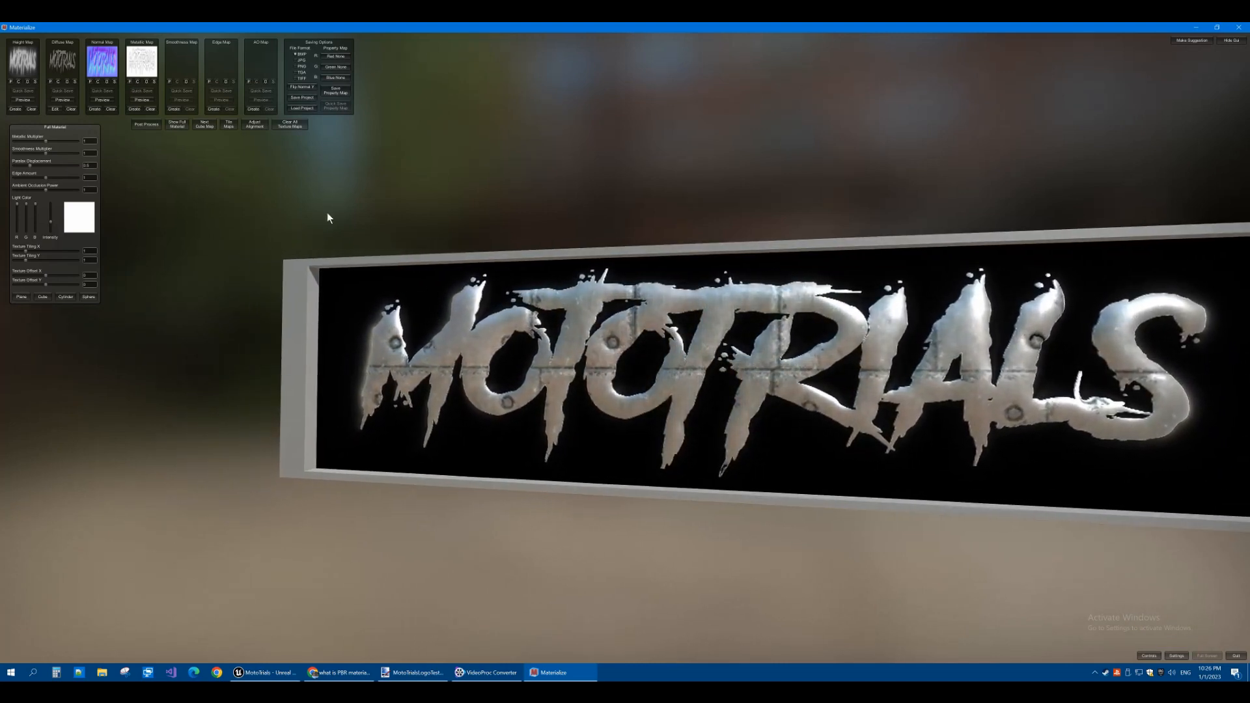
Step: Generate a smoothness map from the original diffuse, set it as the smoothness map, and preview the full material
click(173, 109)
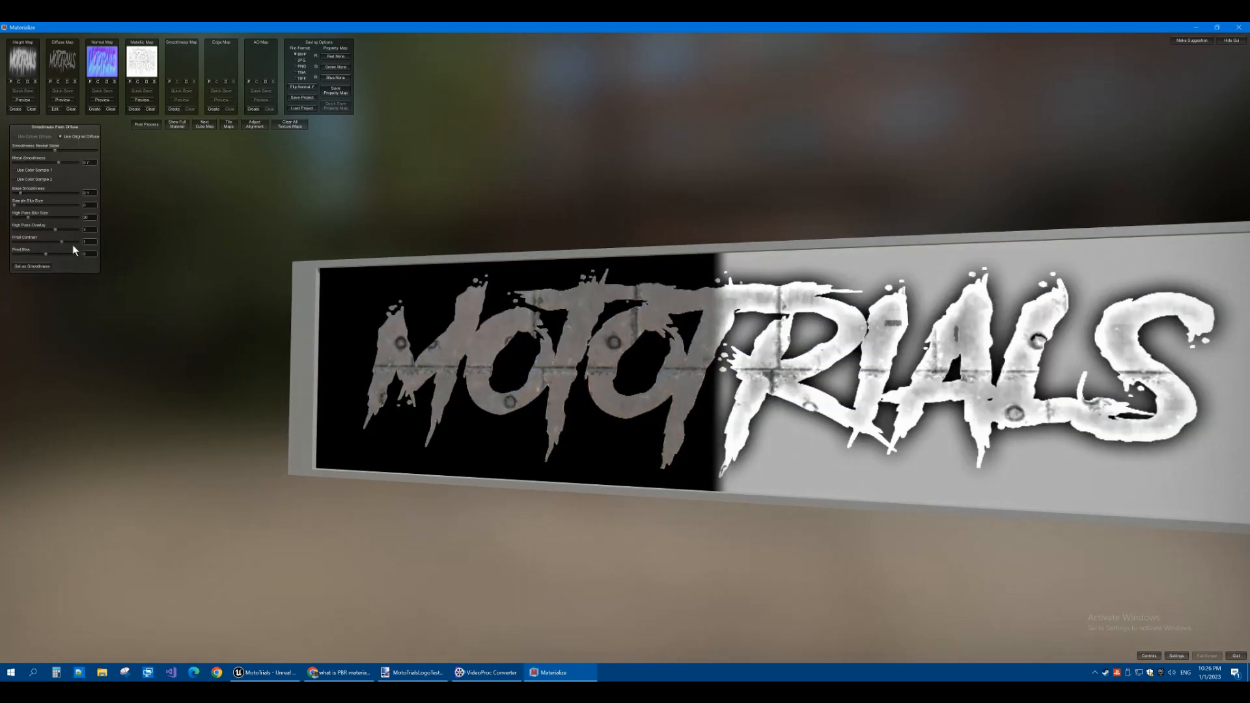
click(34, 267)
click(177, 124)
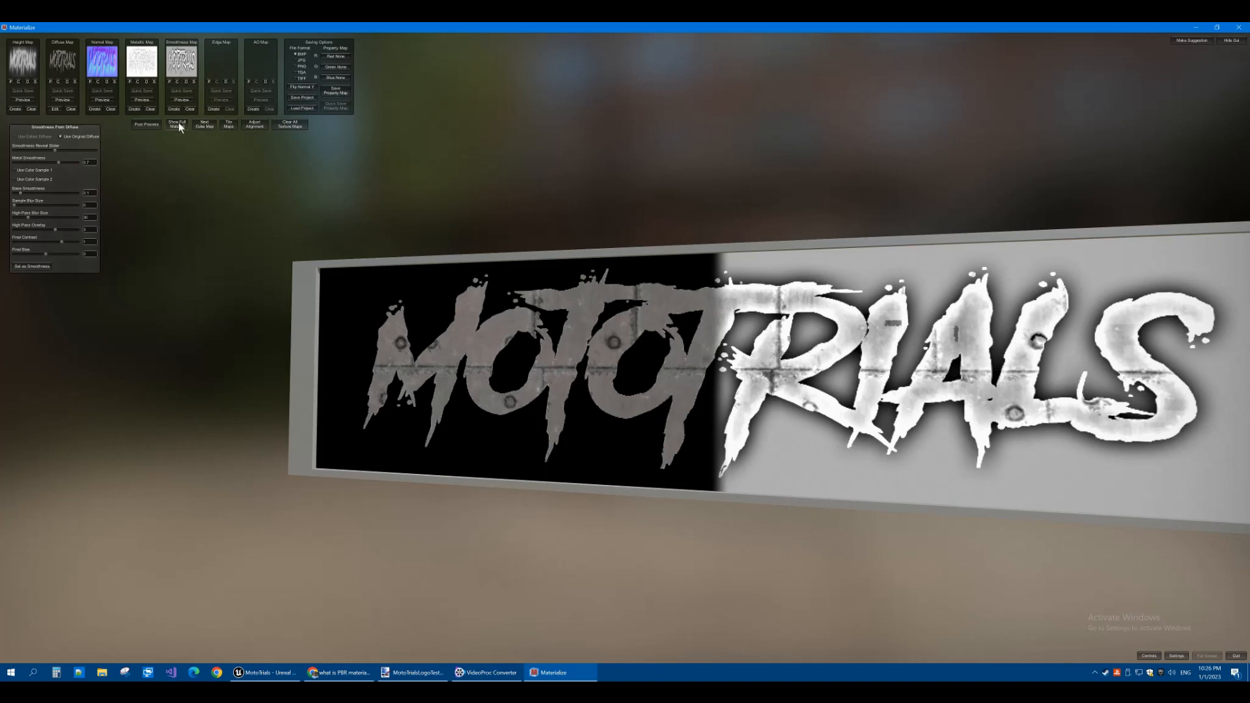
mouse_move(483, 324)
right_down()
mouse_move(518, 292)
mouse_move(505, 320)
right_up()
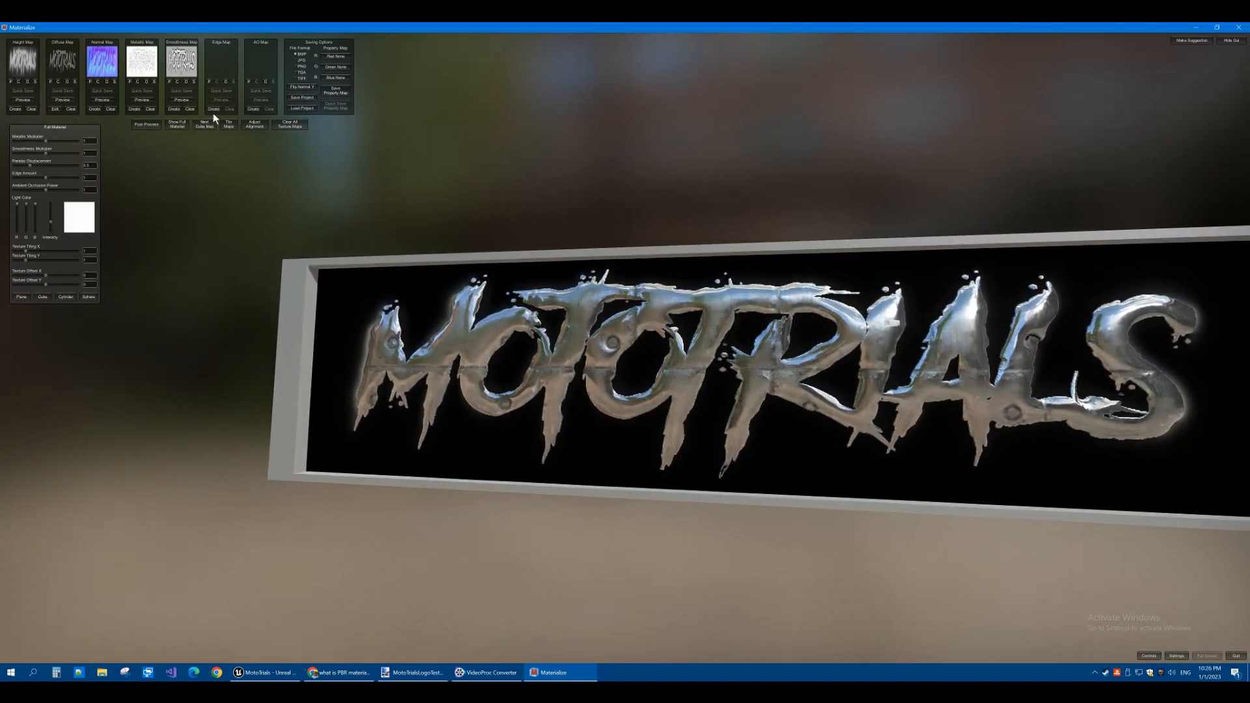
Step: Generate and set the edge map and the ambient occlusion (AO) map with their default settings
click(213, 110)
click(78, 275)
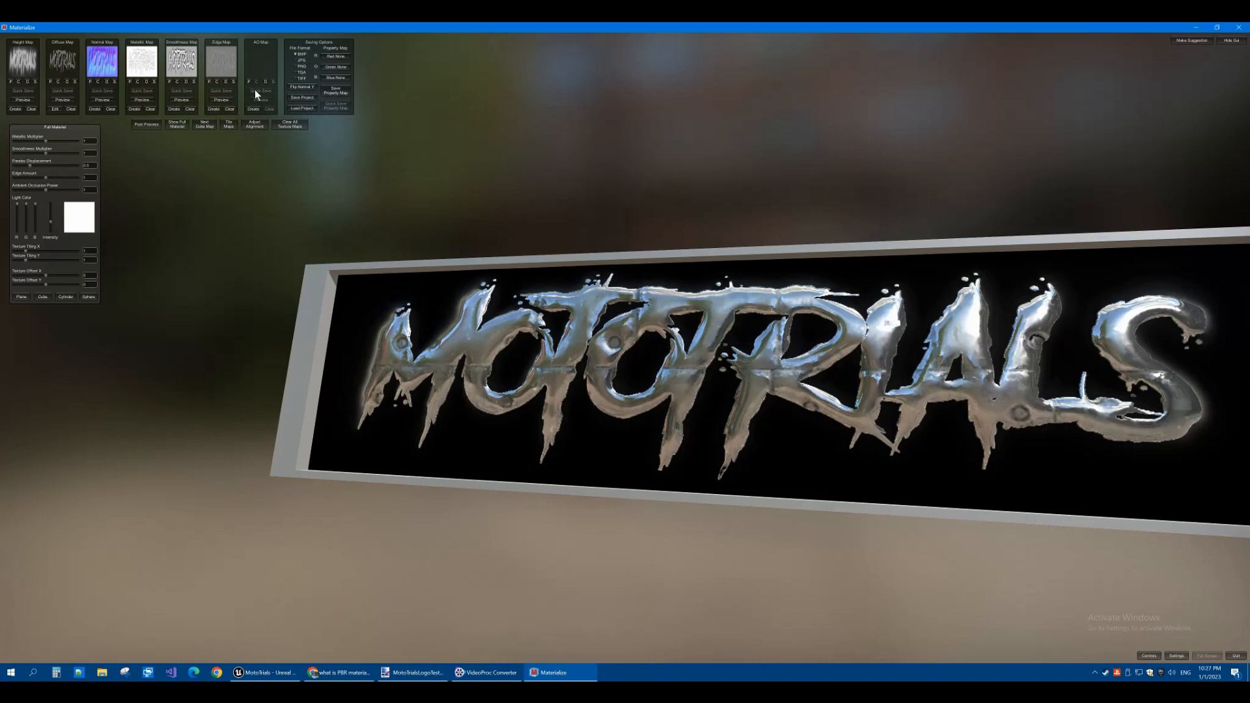
click(253, 110)
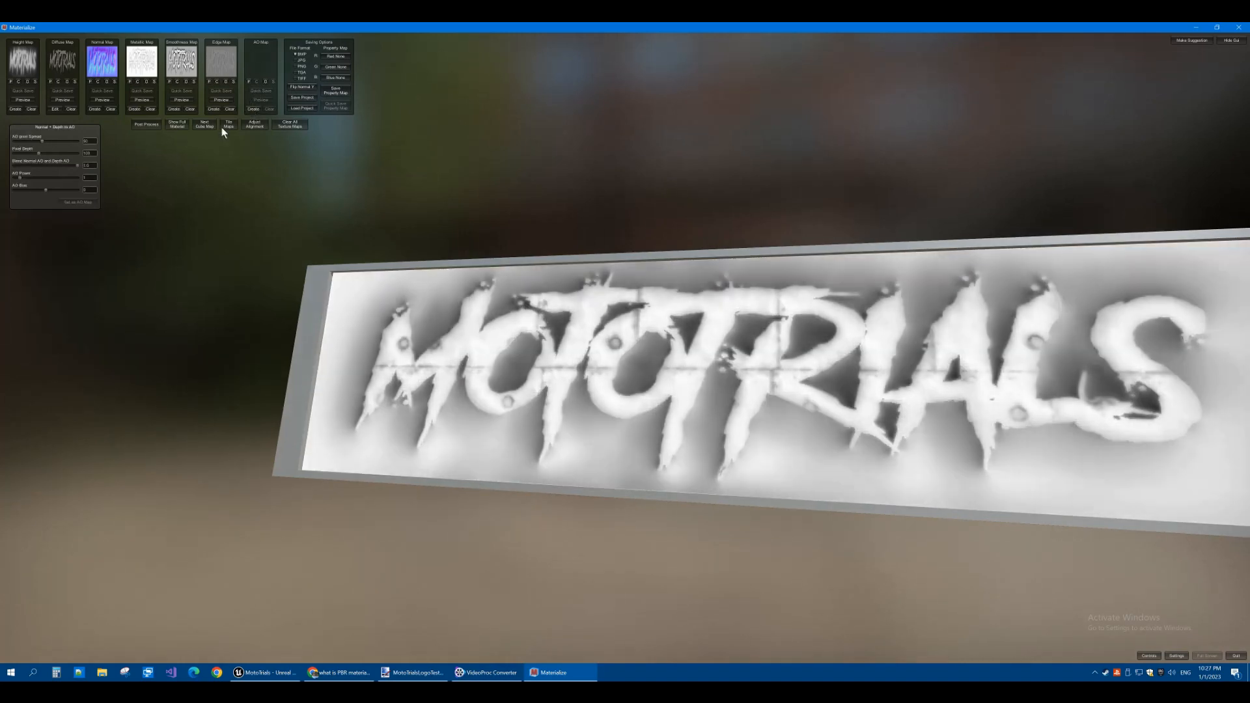
click(84, 202)
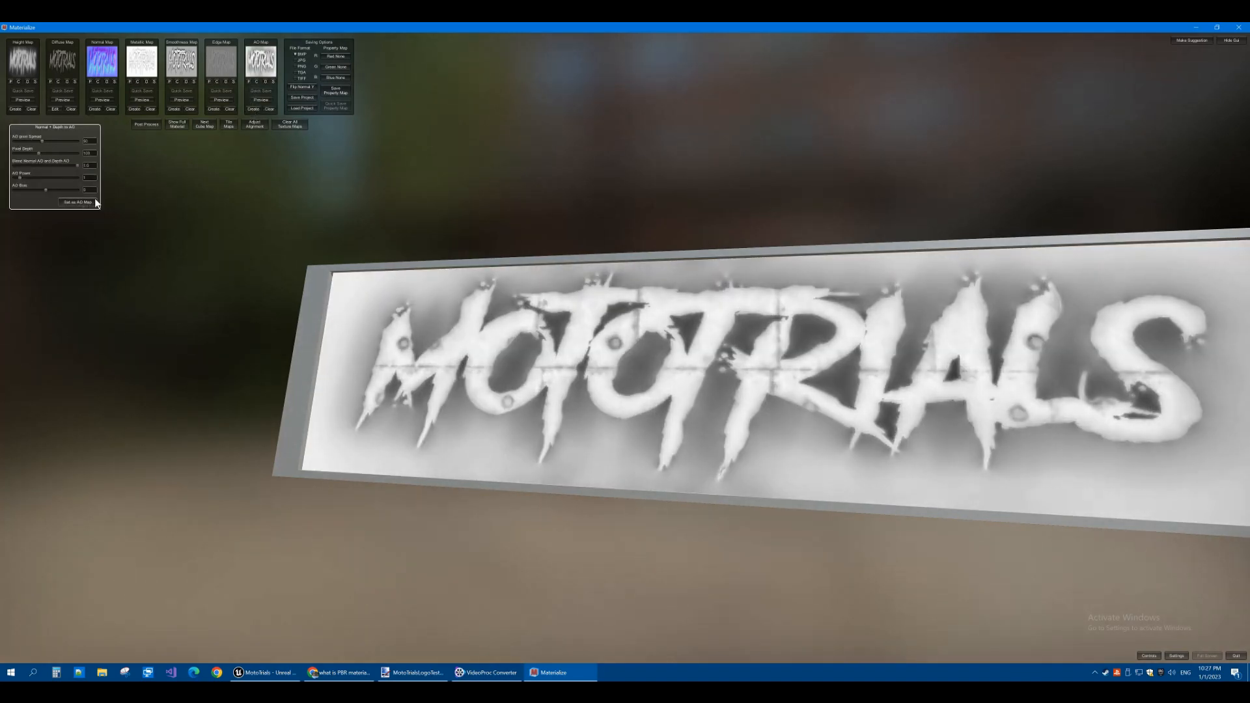
Step: Show the full material with all maps applied and examine the logo's surface and lighting from different angles
click(178, 125)
mouse_move(434, 290)
right_down()
mouse_move(466, 248)
mouse_move(441, 268)
mouse_move(447, 307)
mouse_move(441, 295)
right_up()
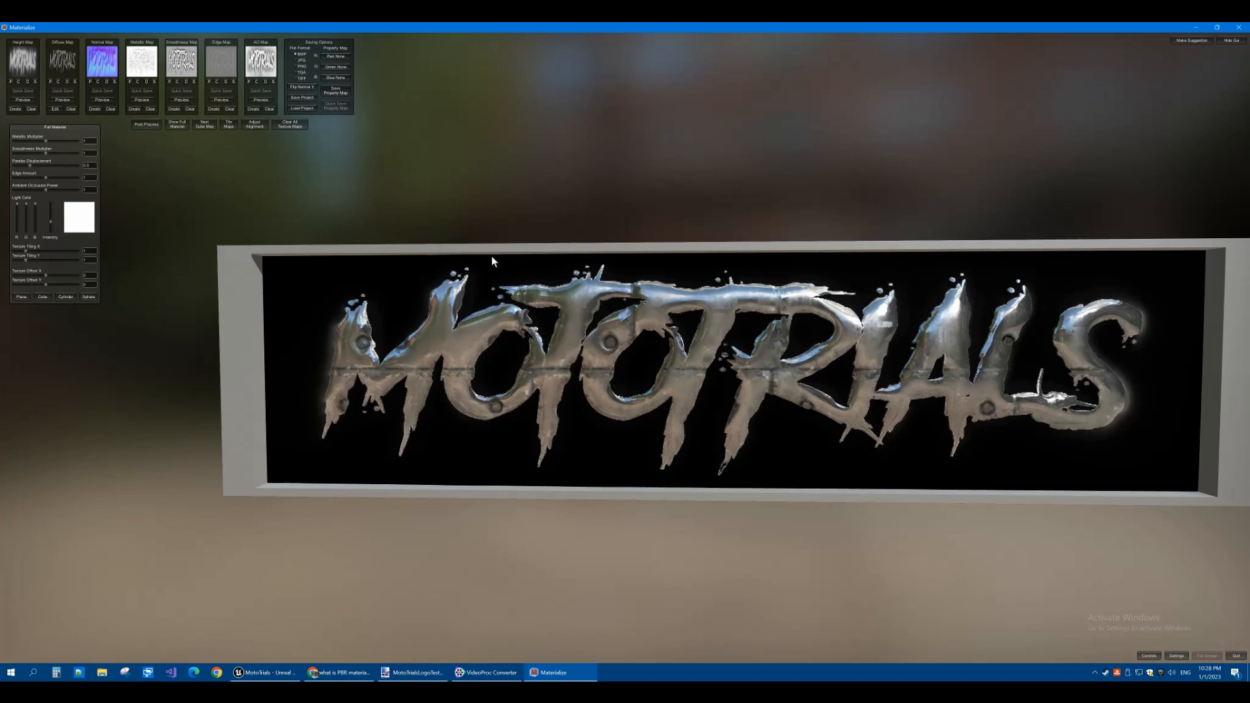
right_drag(502, 263, 589, 292)
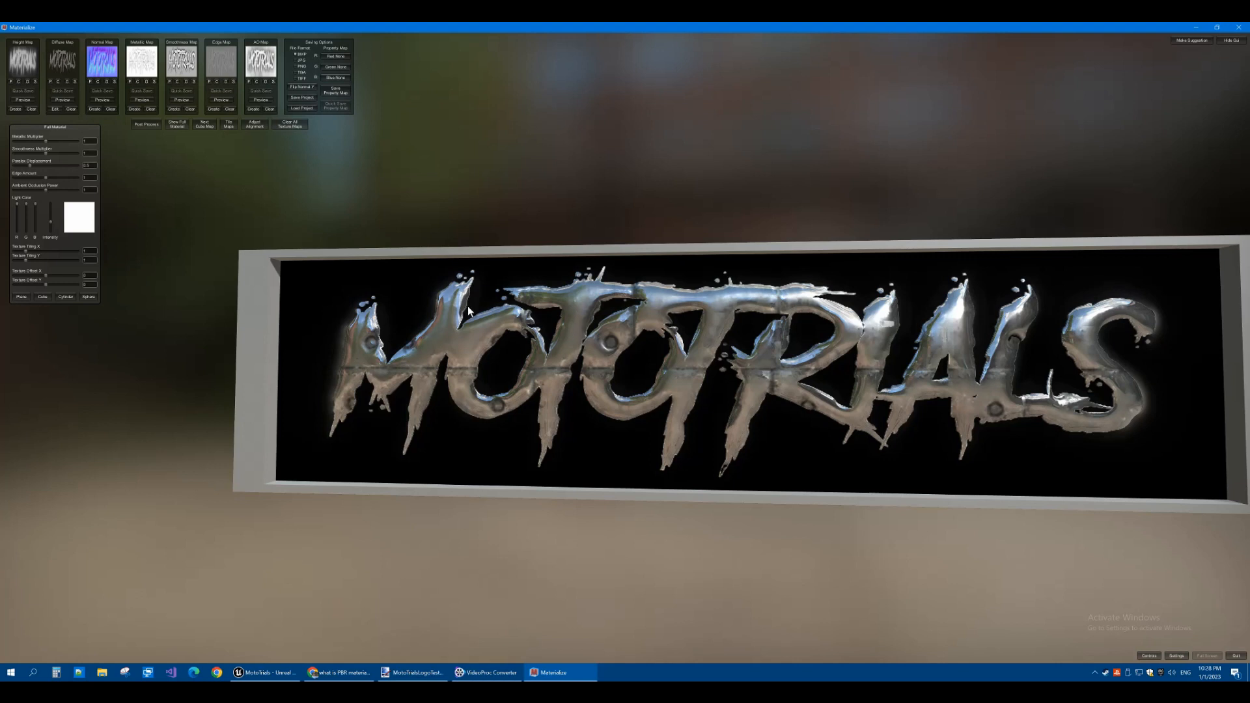
right_drag(572, 330, 496, 355)
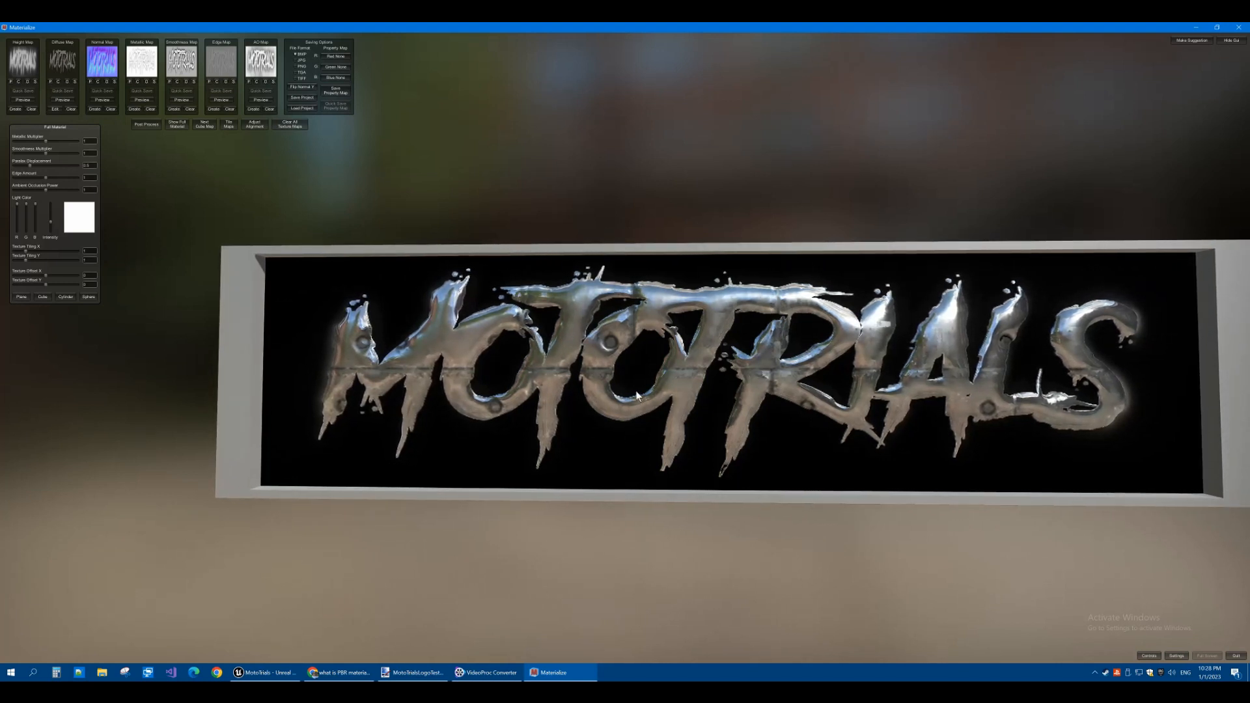
right_drag(630, 389, 630, 386)
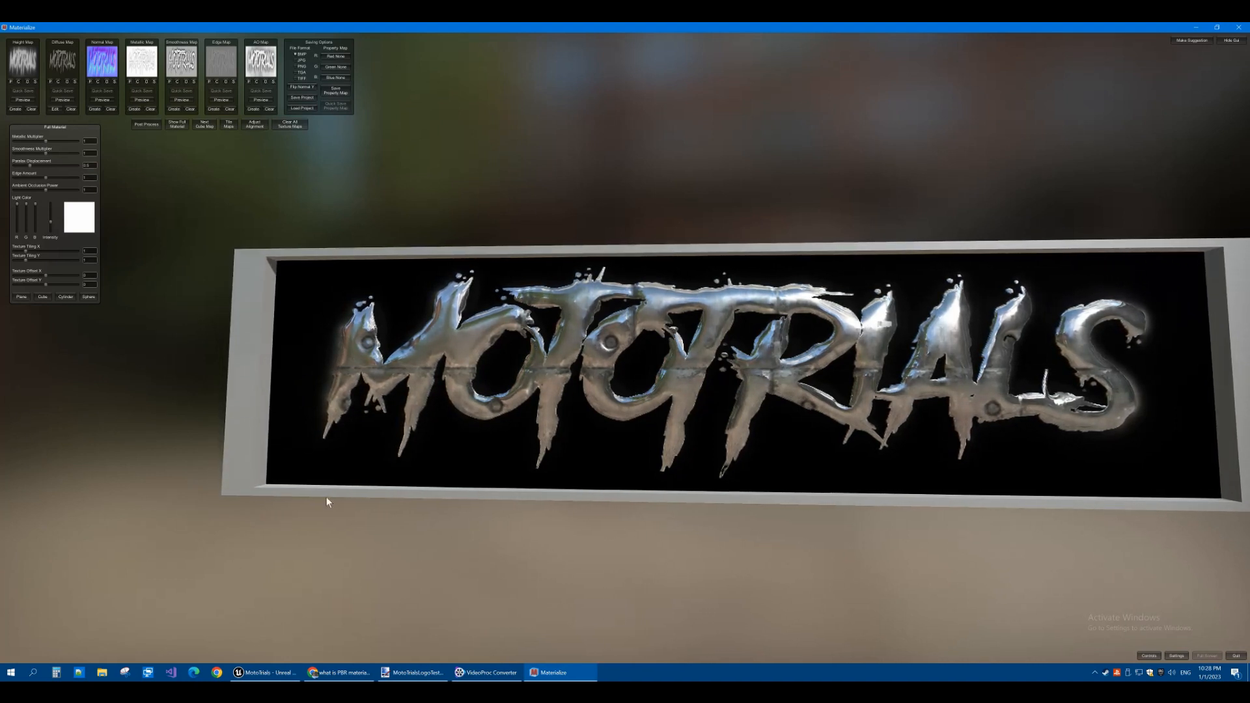
Step: Capture the rendered metal logo on its black background with a new Snipping Tool snip and copy it
click(33, 671)
text(snip)
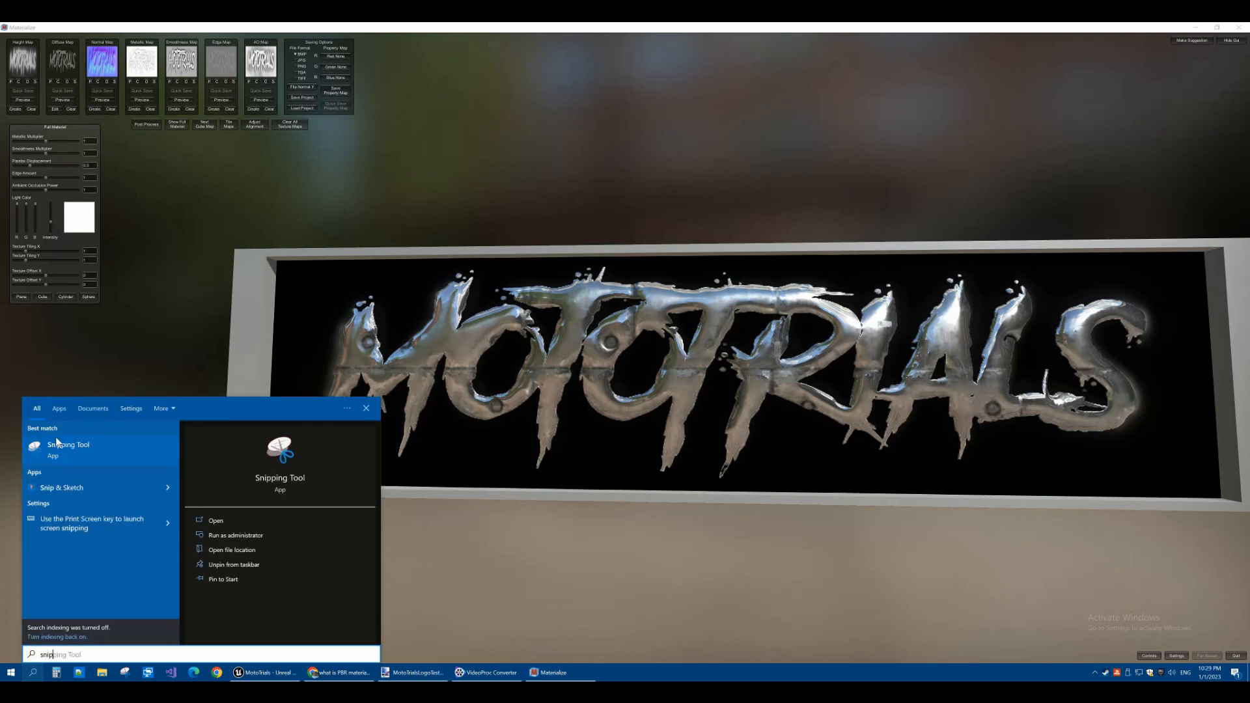
click(64, 445)
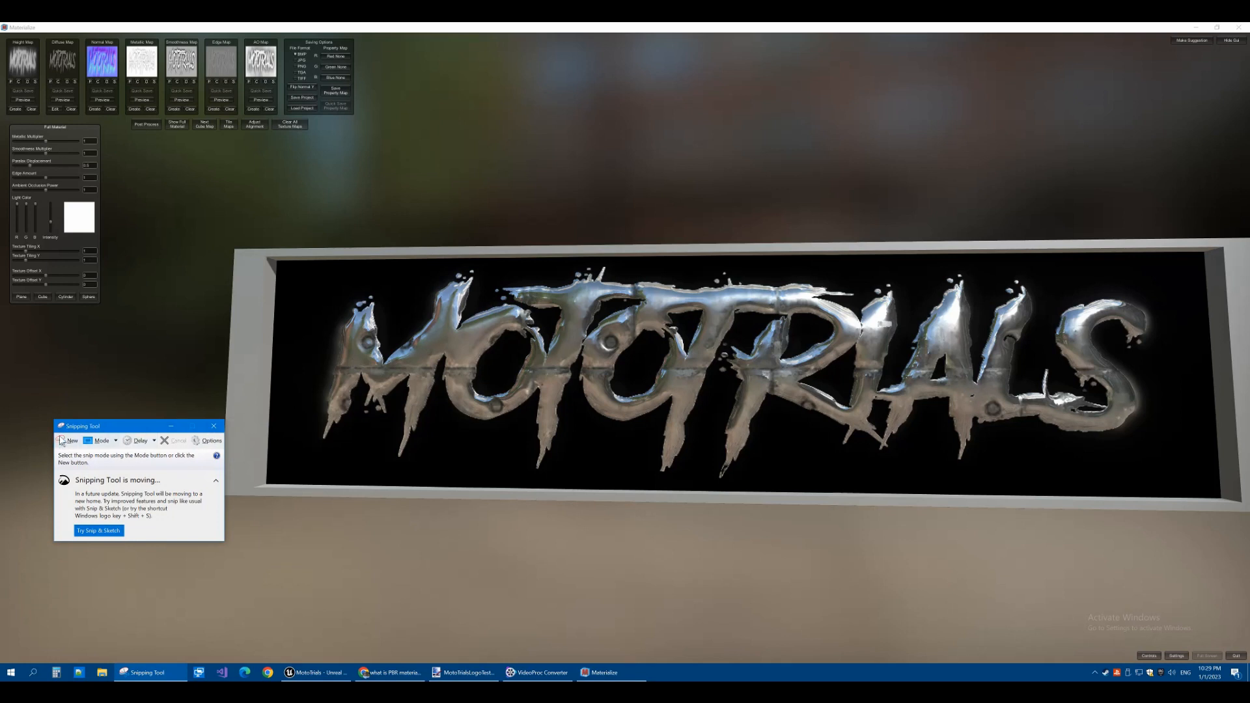
click(61, 441)
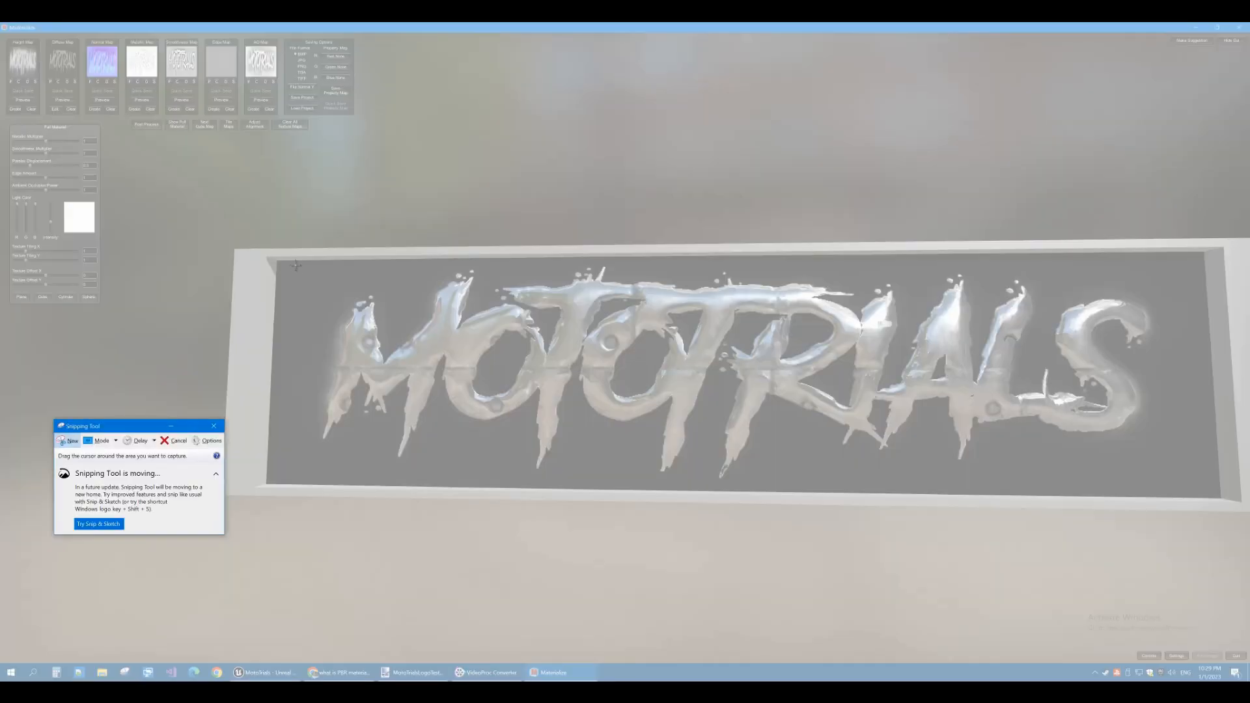
drag(296, 265, 1183, 485)
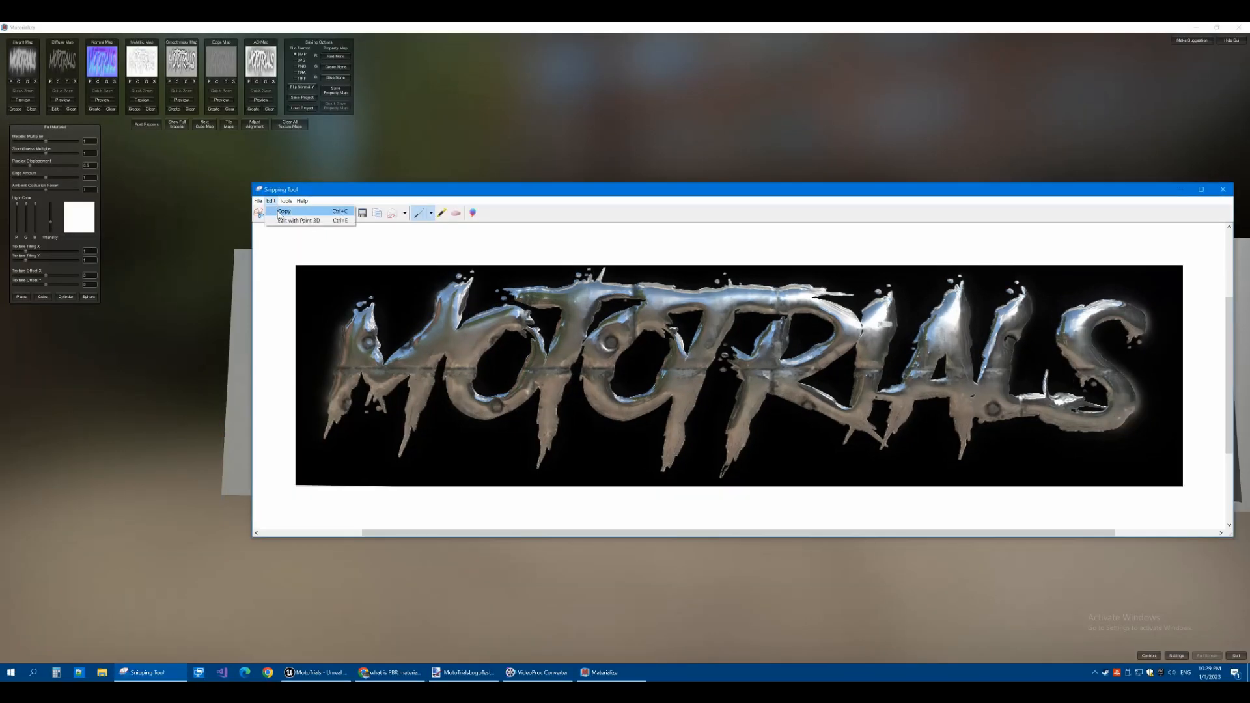
Step: Switch to paint.net, create a new image at the captured snip's size, and erase its white background to transparency
click(475, 674)
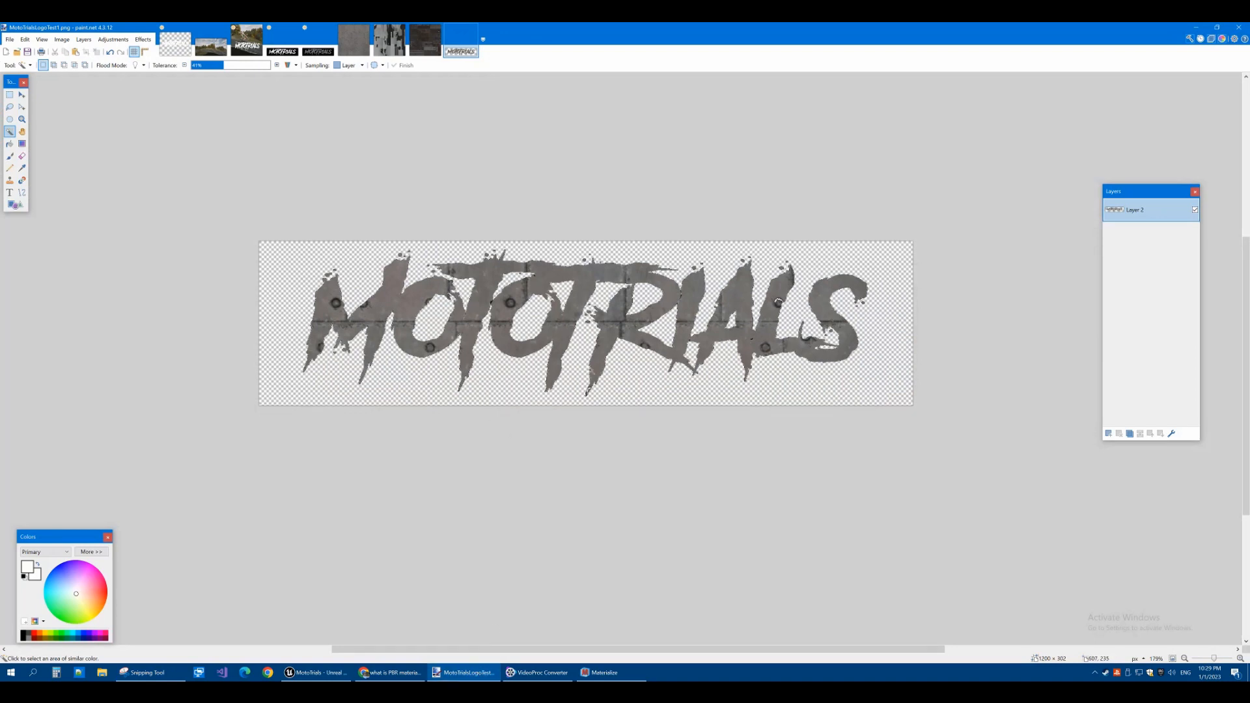
key(ctrl+n)
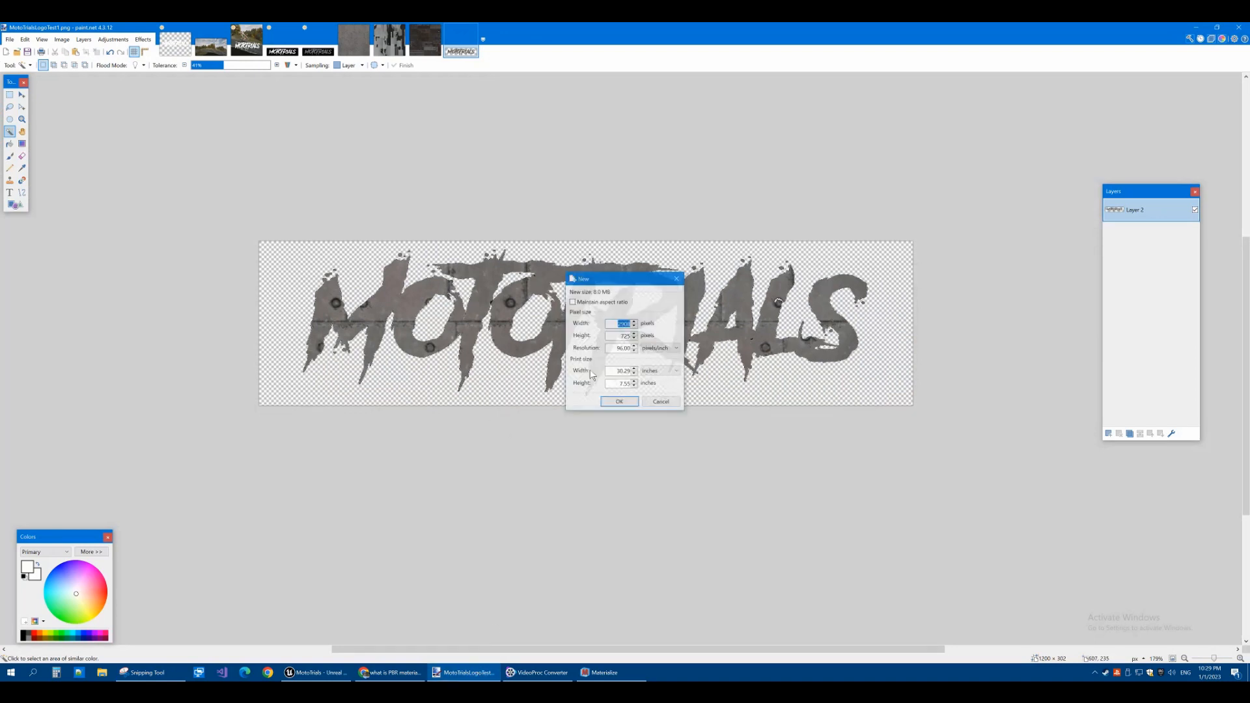
key(Return)
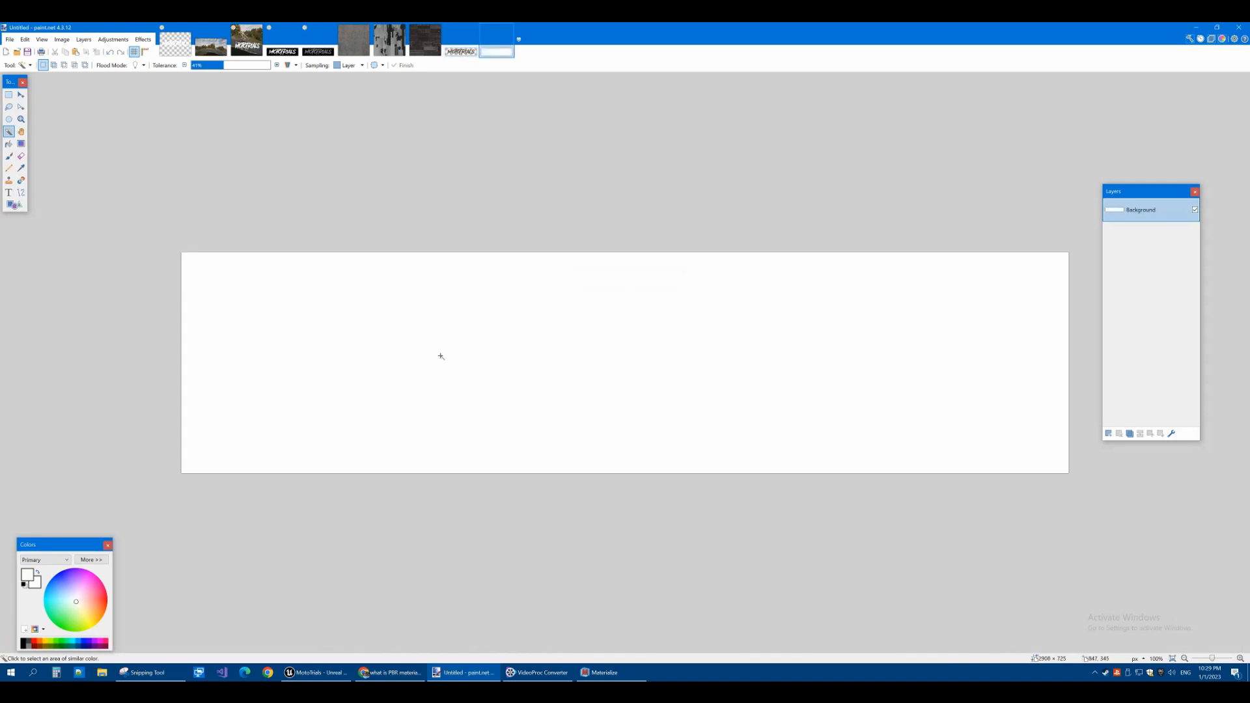
click(375, 330)
key(Delete)
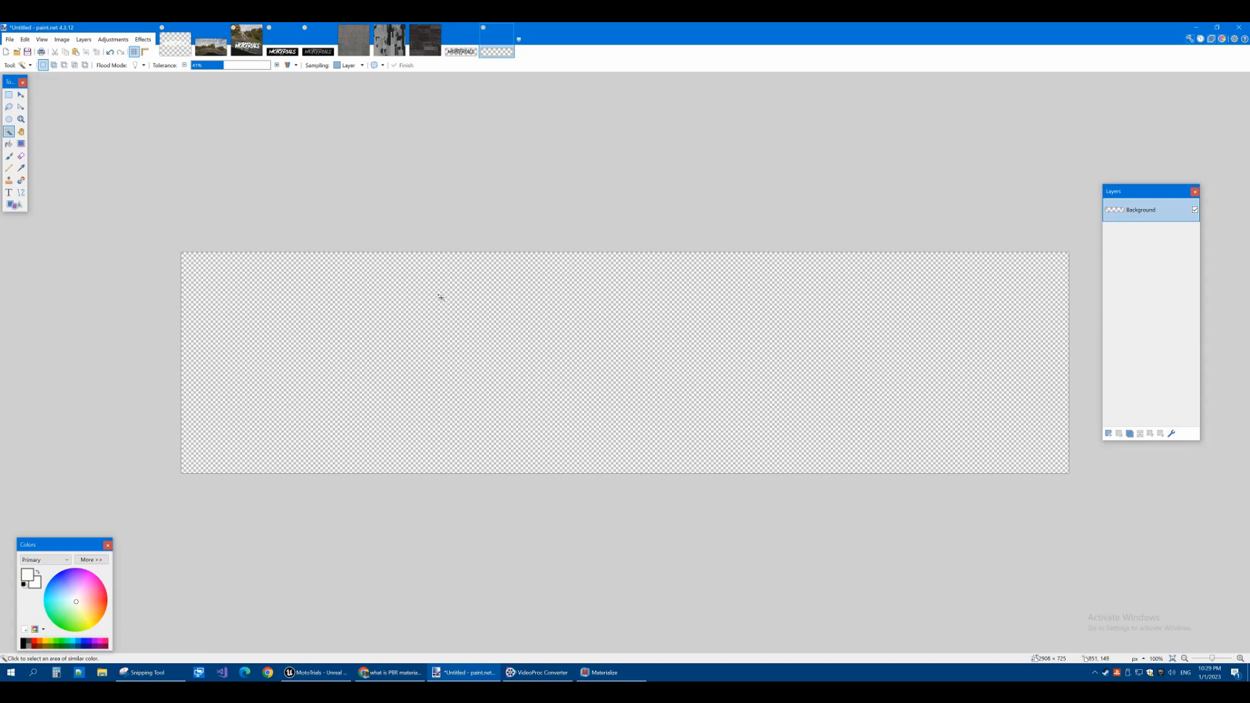
Step: Paste the captured metal logo onto the transparent canvas and deselect it
key(ctrl+v)
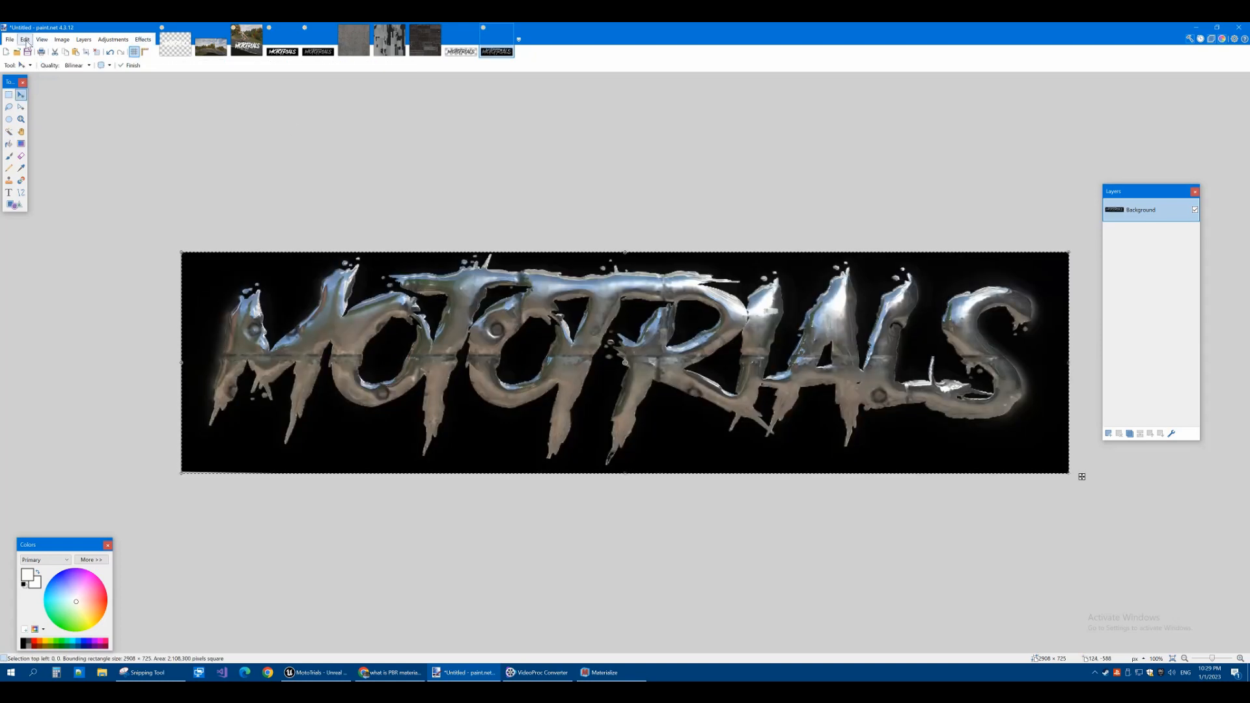
click(26, 40)
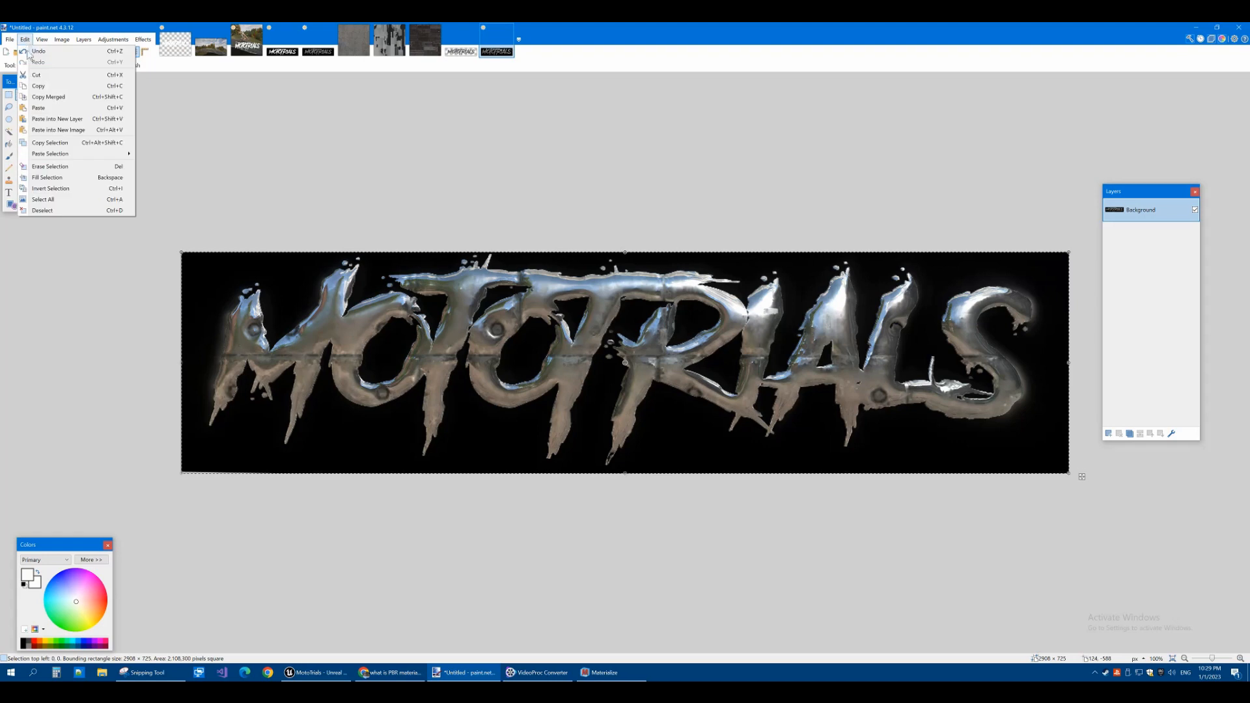
click(40, 108)
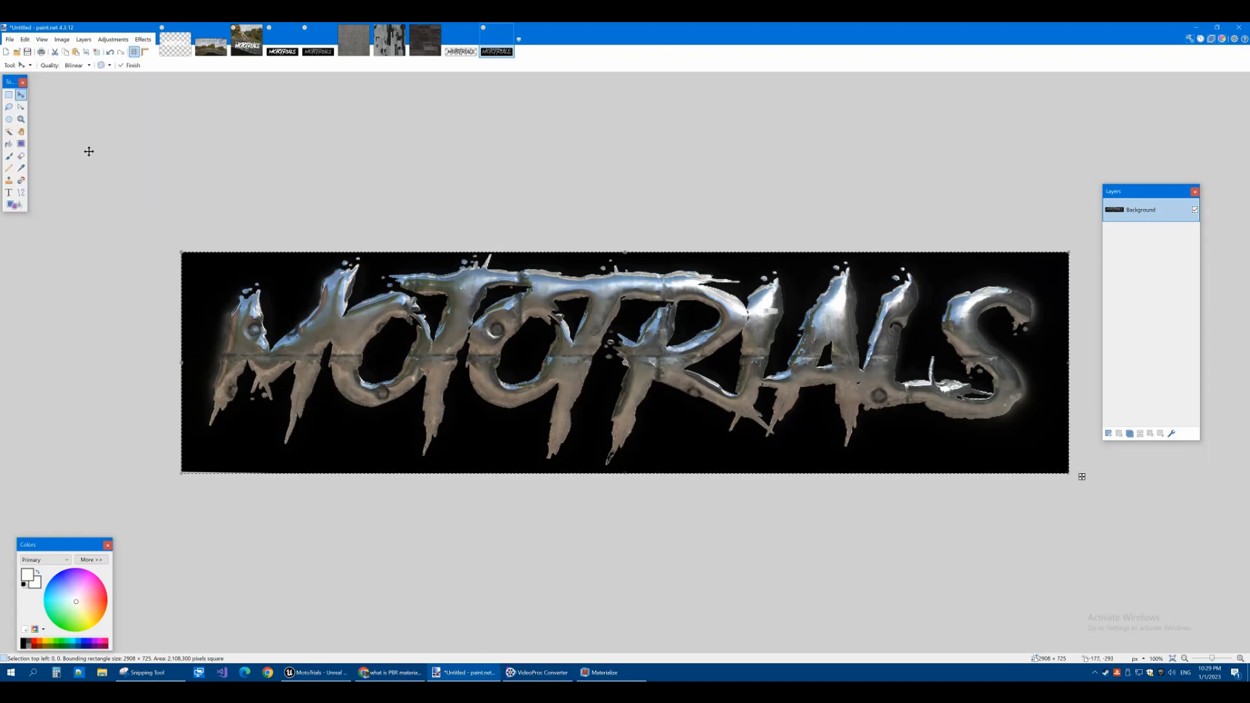
key(ctrl+d)
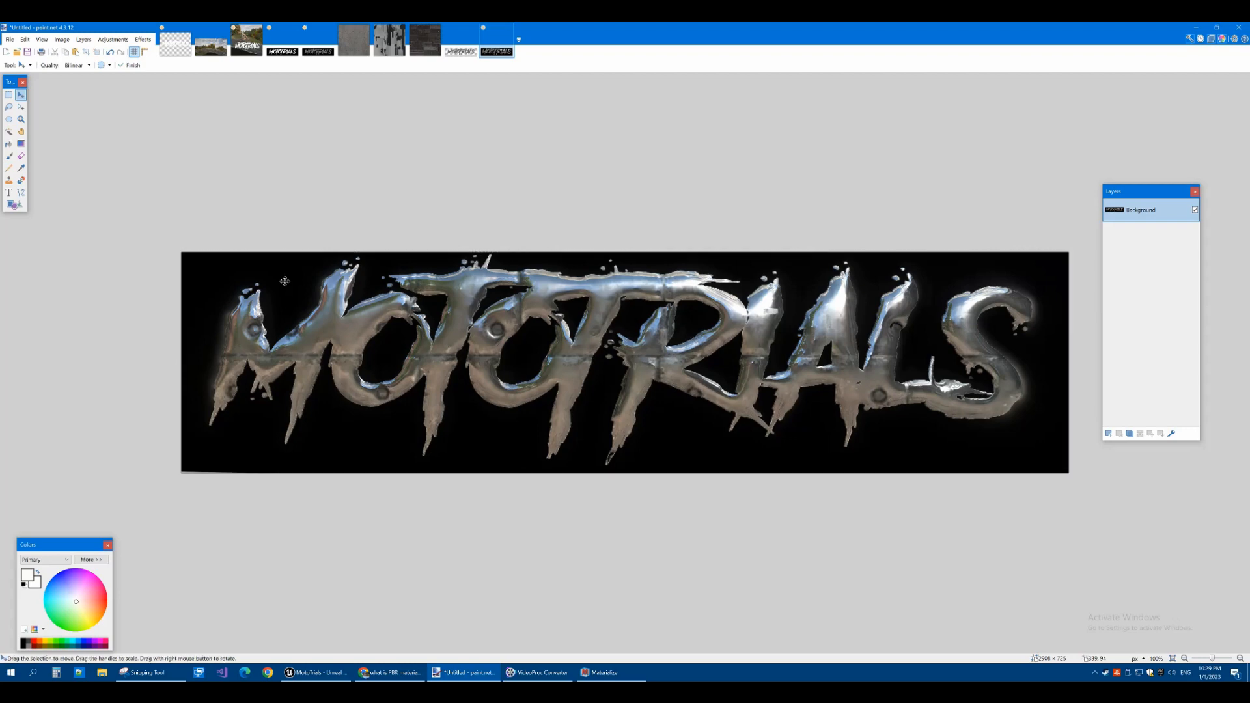
Step: Select the black background around the logo with the Magic Wand, lower the tolerance, and delete the selected black areas
click(8, 131)
click(296, 282)
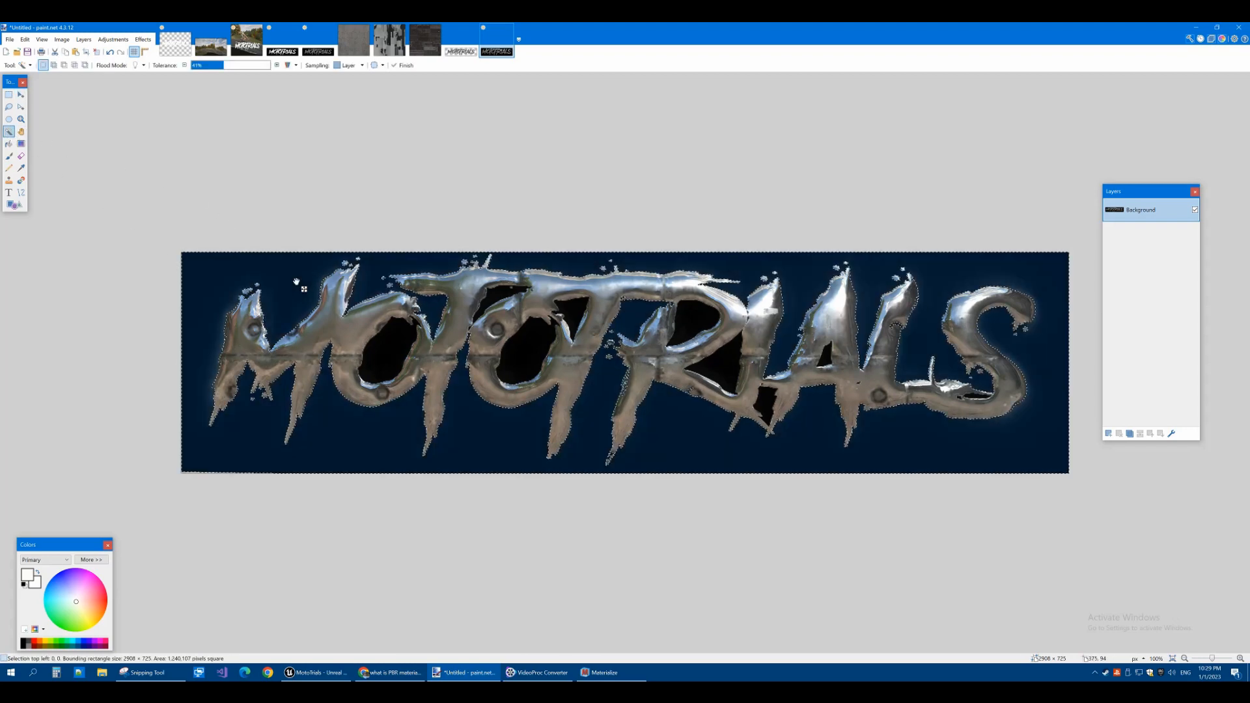
mouse_move(233, 63)
mouse_down()
mouse_move(203, 70)
mouse_move(237, 72)
mouse_move(226, 69)
mouse_up()
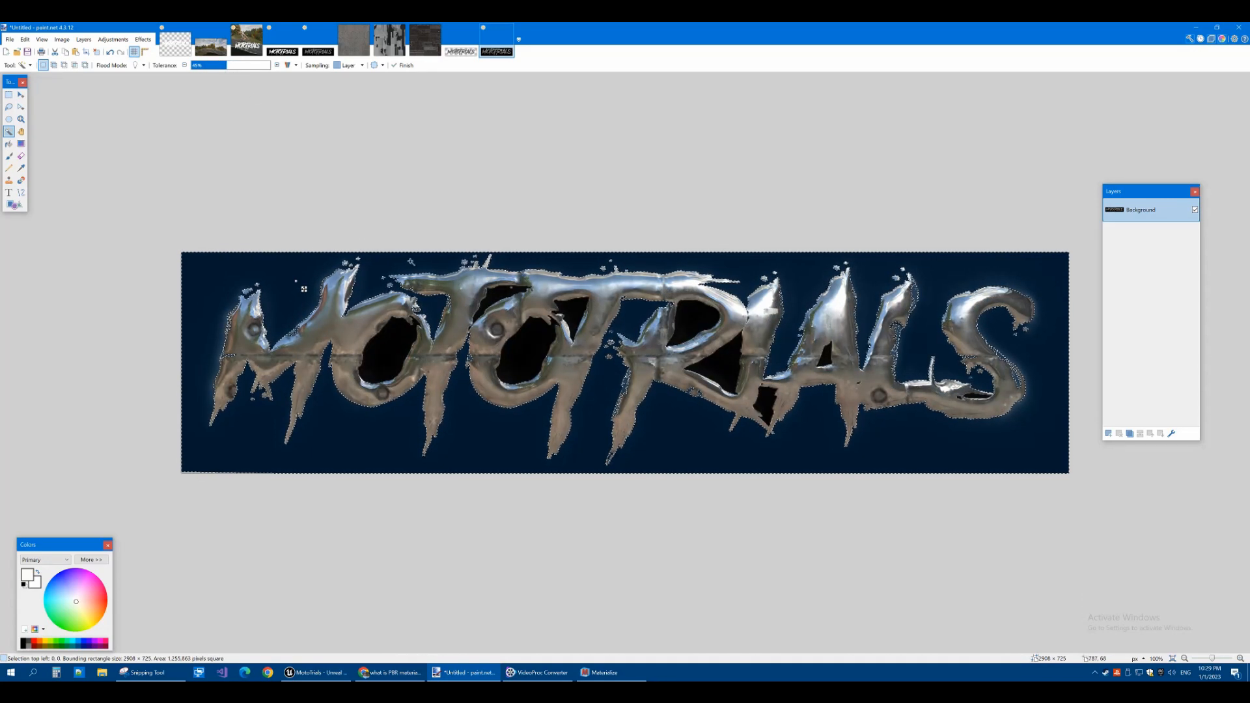
drag(230, 76, 219, 69)
key(Delete)
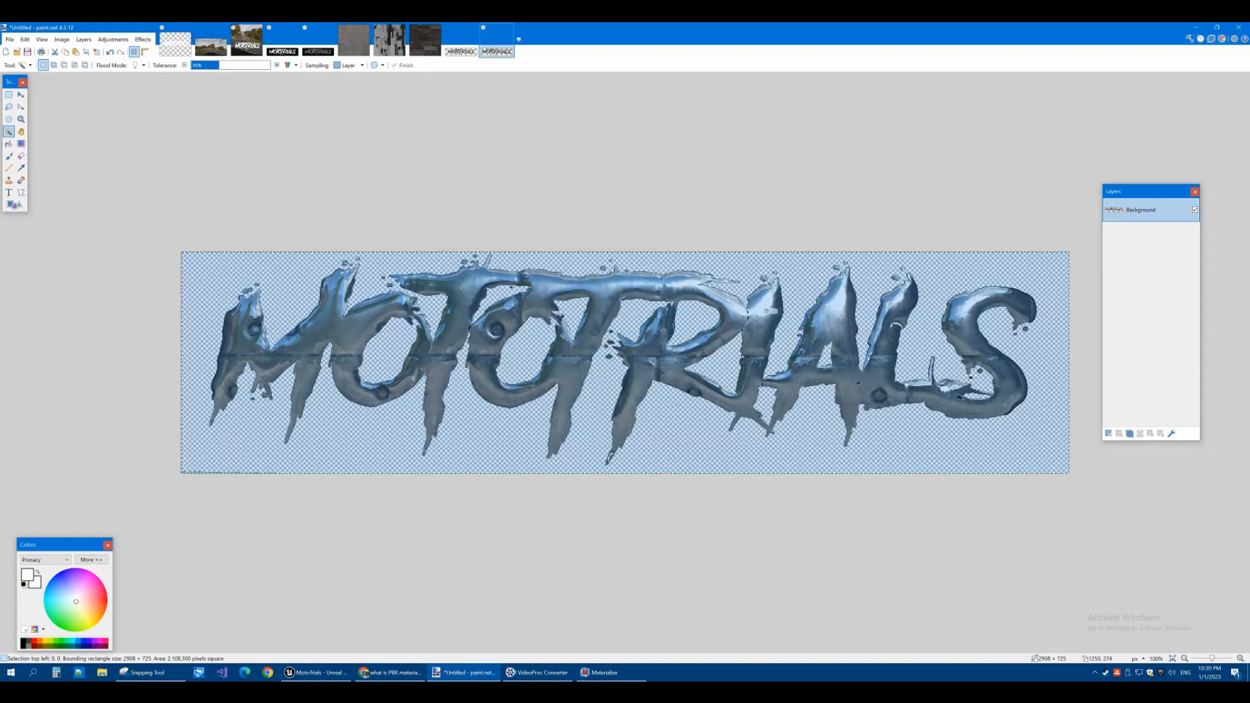
Step: Replace the white logo on Layer 2 of the motorcycle image with the cut-out metal logo, keeping the canvas size
click(246, 40)
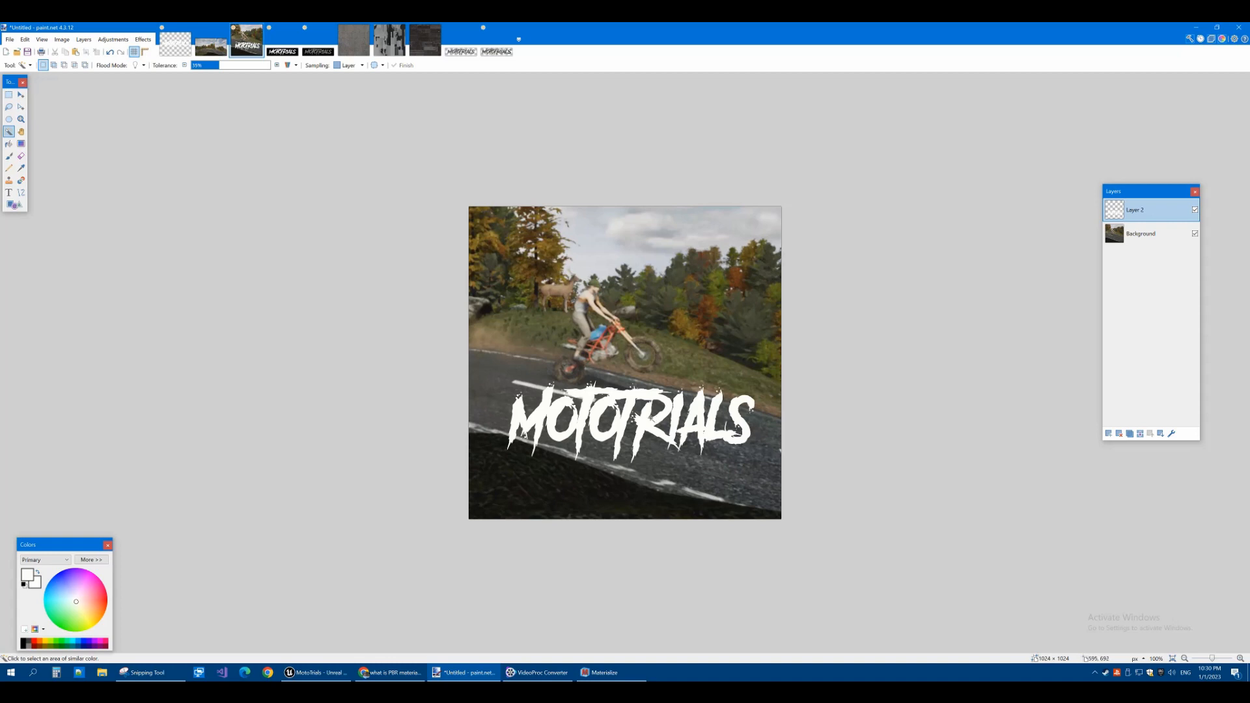
key(ctrl+a)
key(Delete)
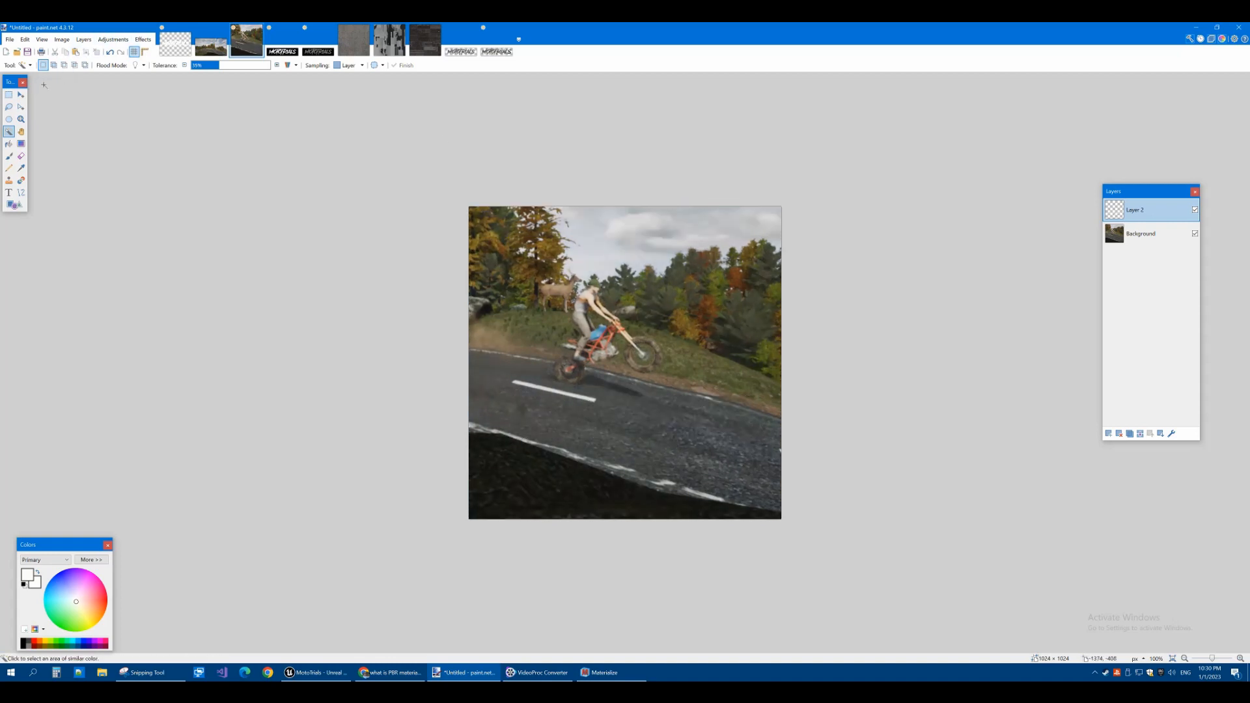
click(20, 95)
key(ctrl+v)
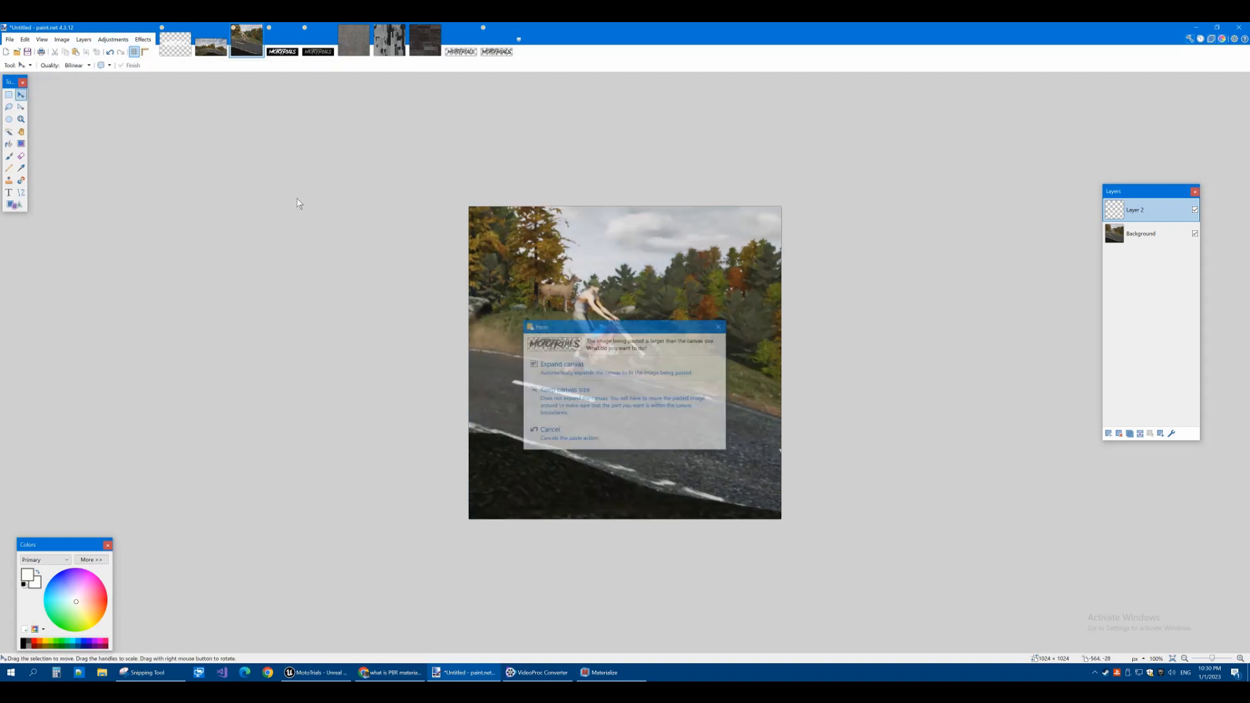
click(593, 400)
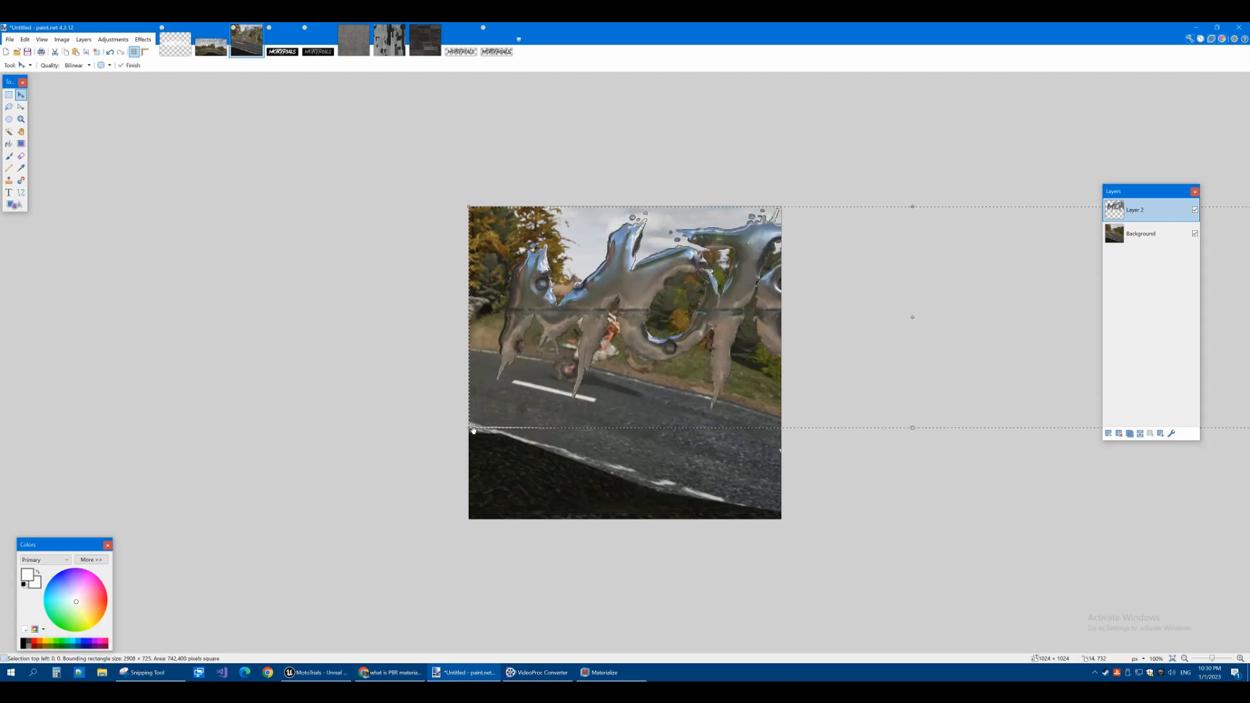
Step: Scale the pasted logo proportionally to fit across the road, and erase the stray line below it with a 40-wide Eraser
drag(462, 431, 570, 422)
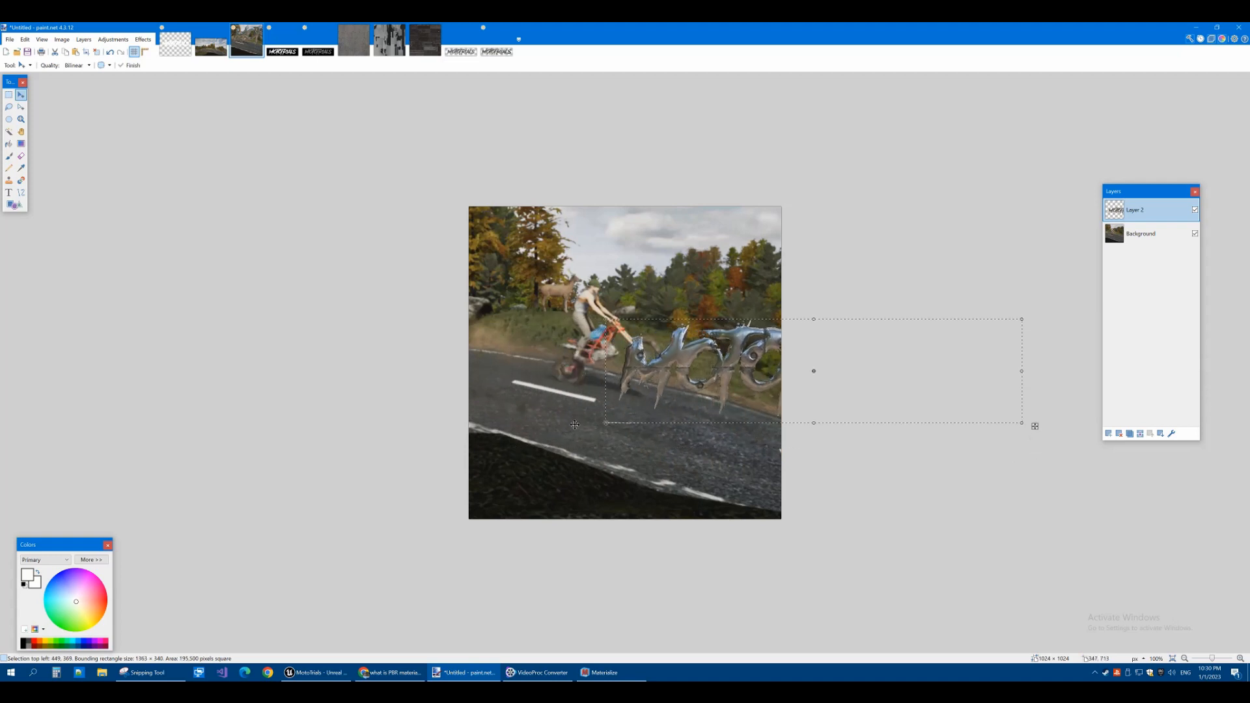
drag(746, 376, 605, 412)
shift+drag(465, 458, 565, 430)
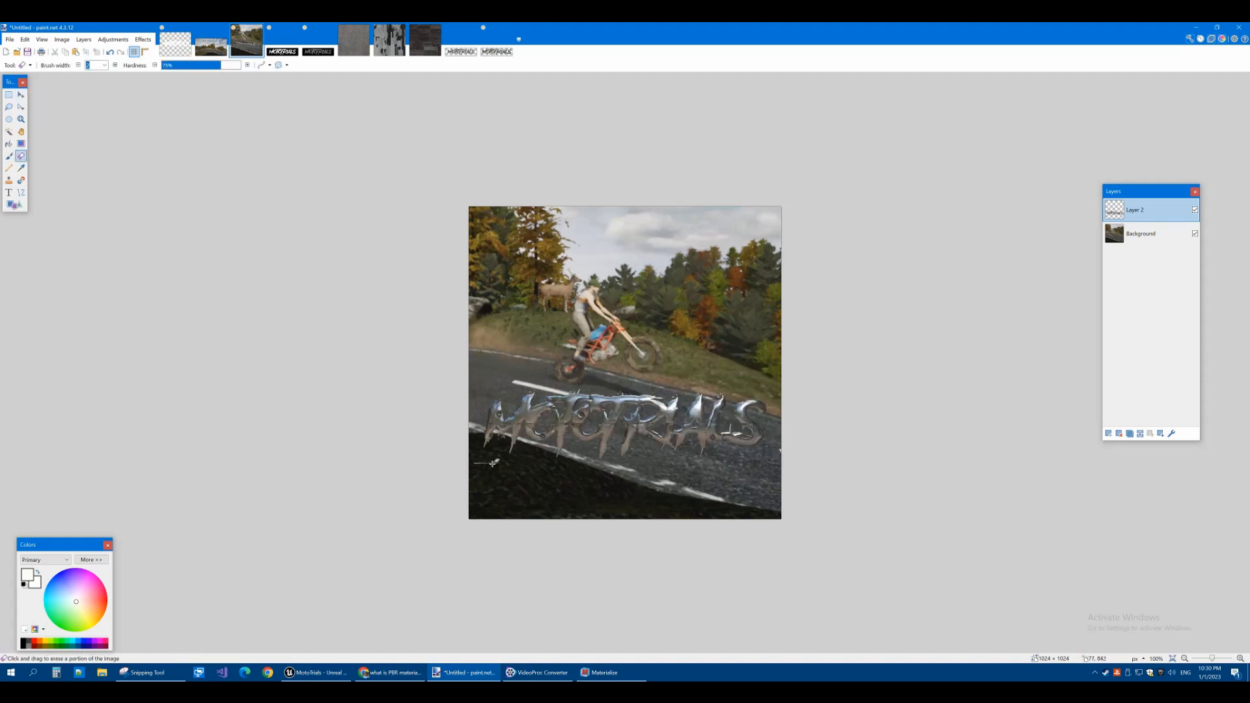
click(105, 65)
click(106, 215)
Step: Apply a near-white Drop Shadow to the metal logo with zero offsets and a widening radius of 2
click(142, 39)
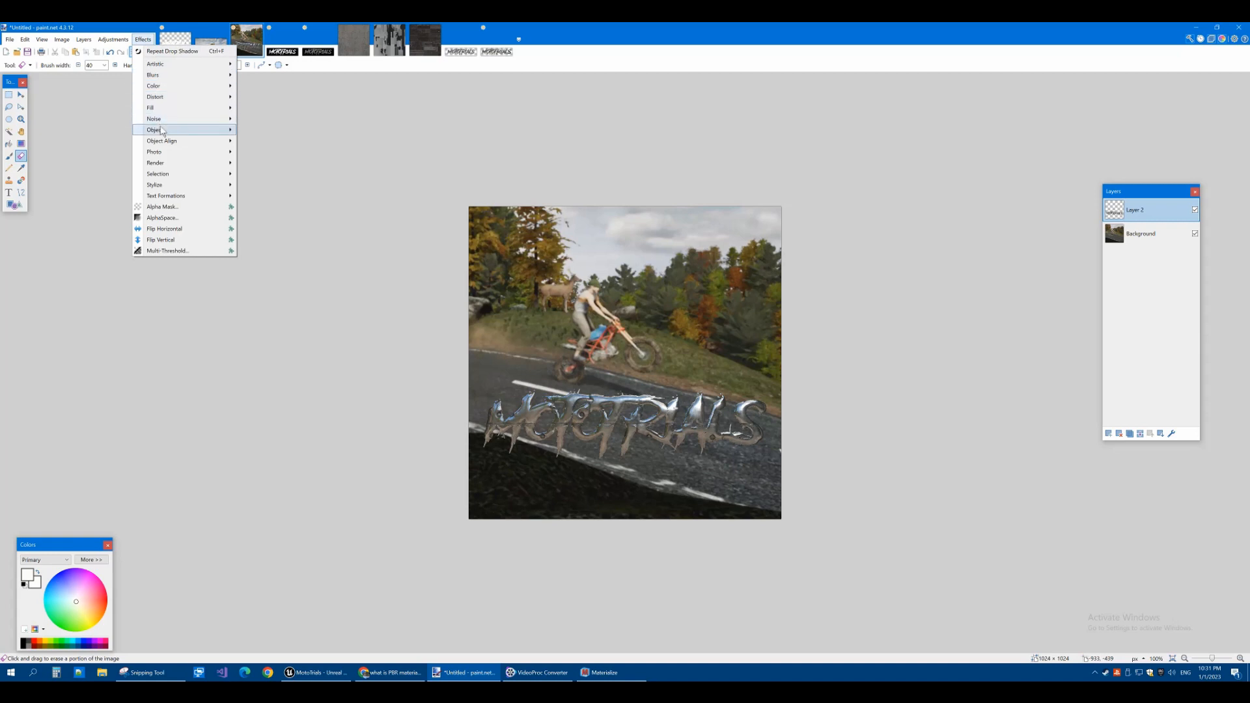
mouse_move(162, 130)
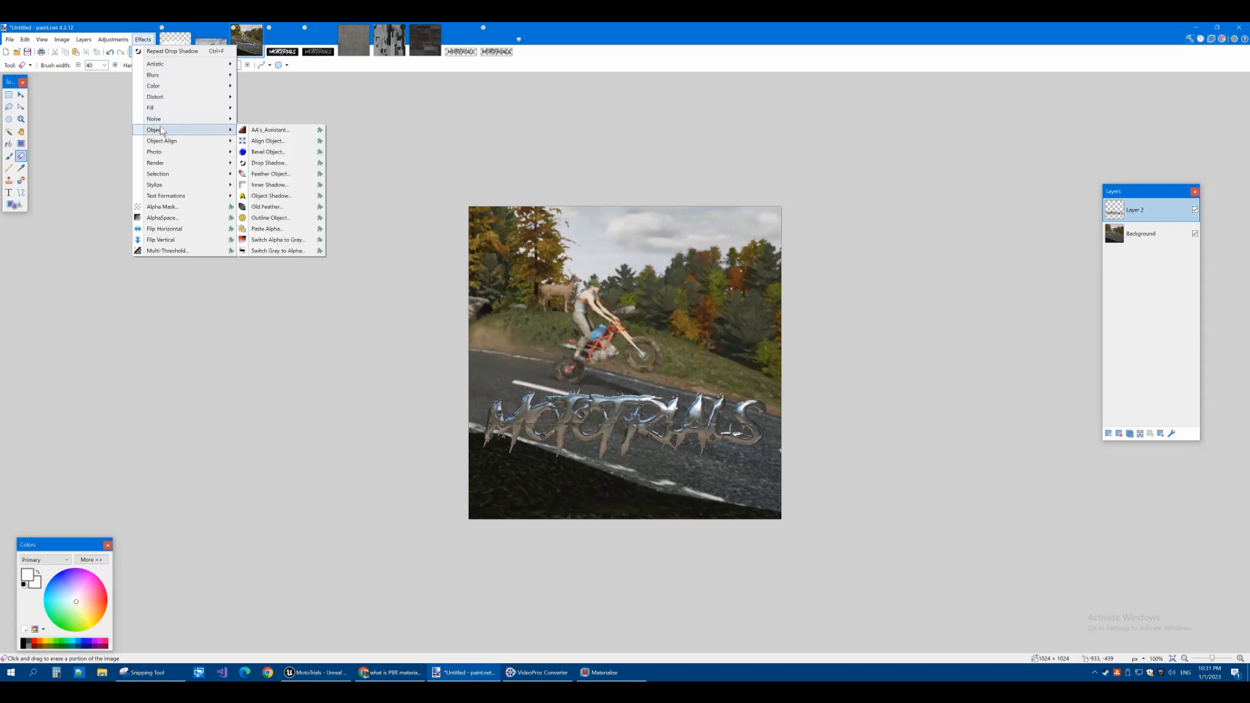
click(279, 164)
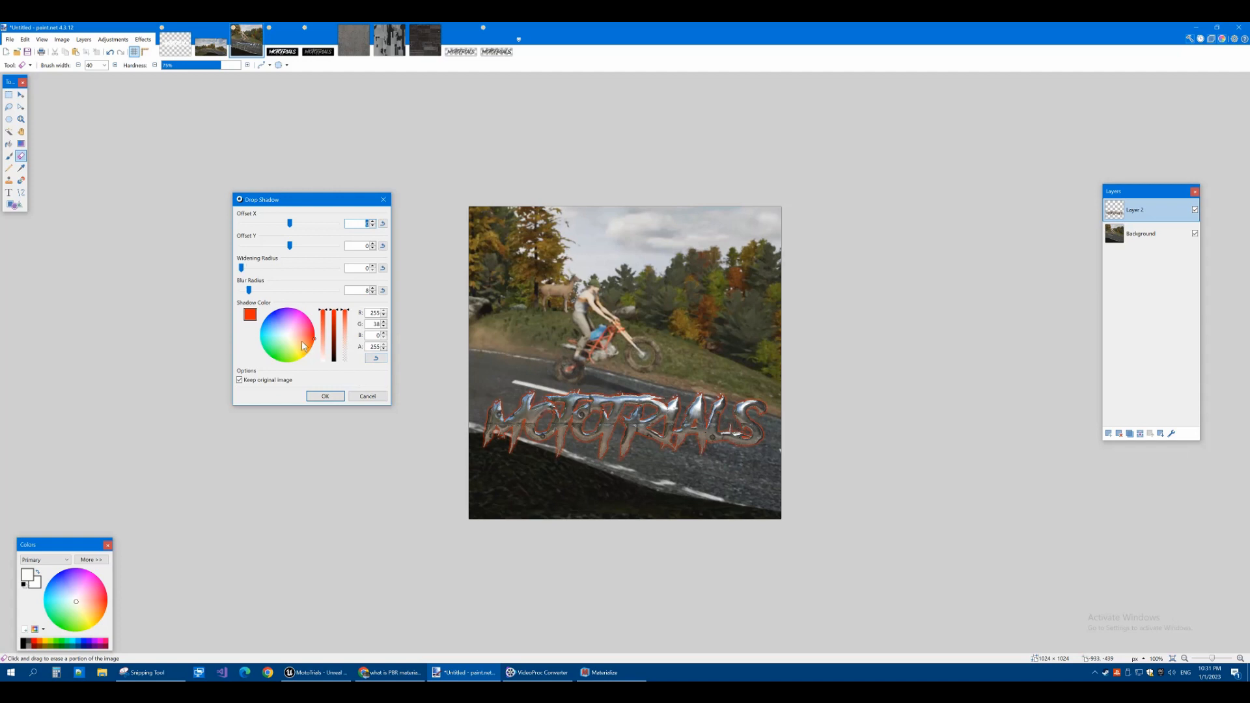
drag(303, 343, 290, 339)
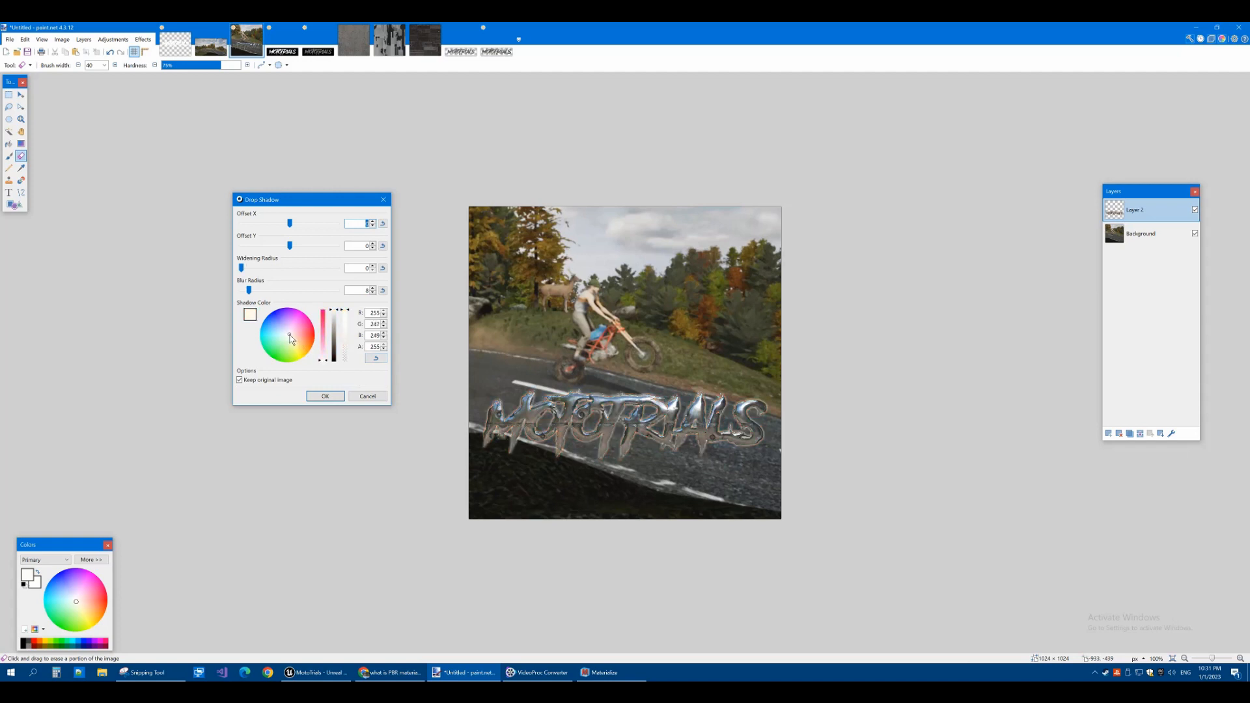
click(244, 268)
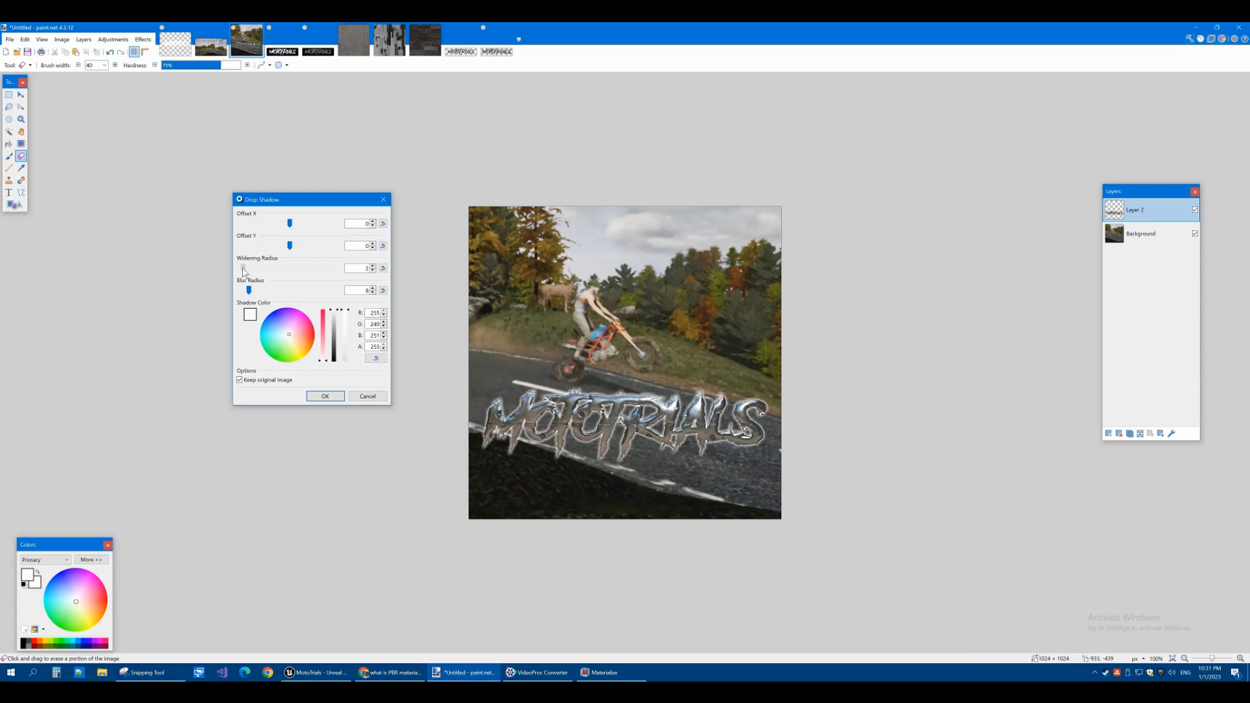
click(324, 395)
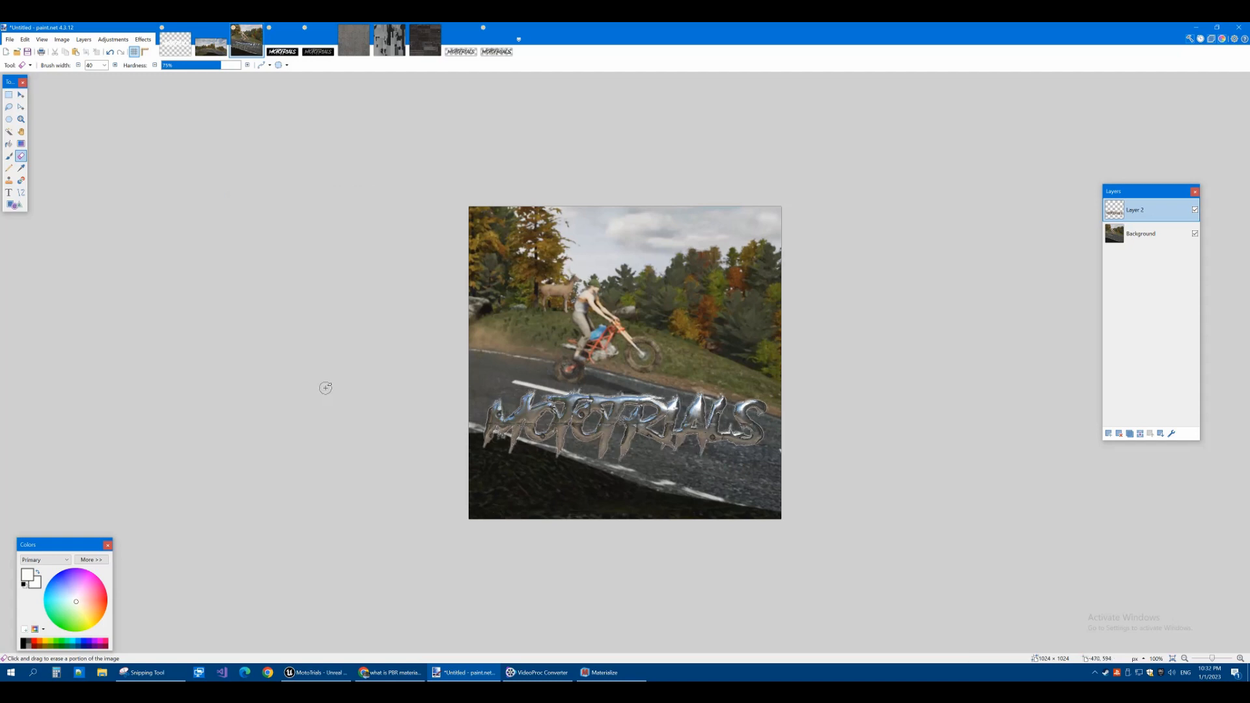